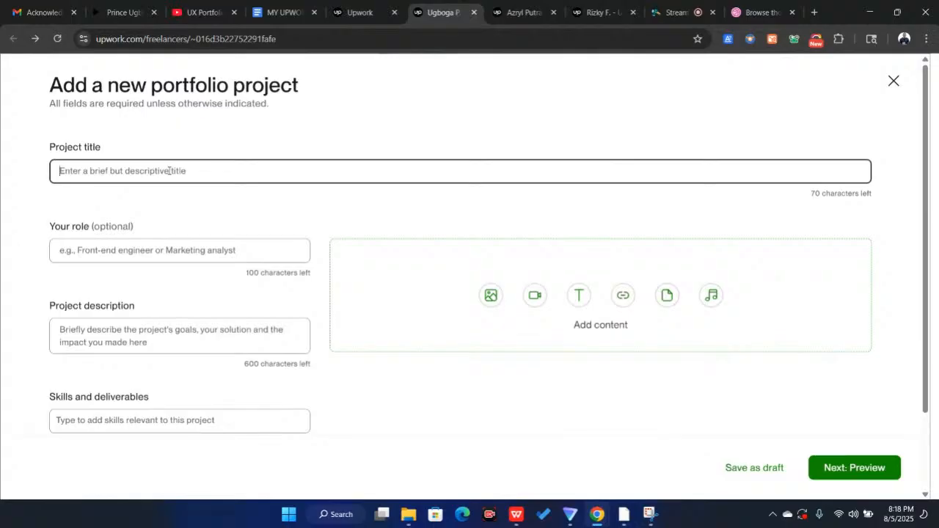
Enter "Web" as the start of the new portfolio project's title.
type("We")
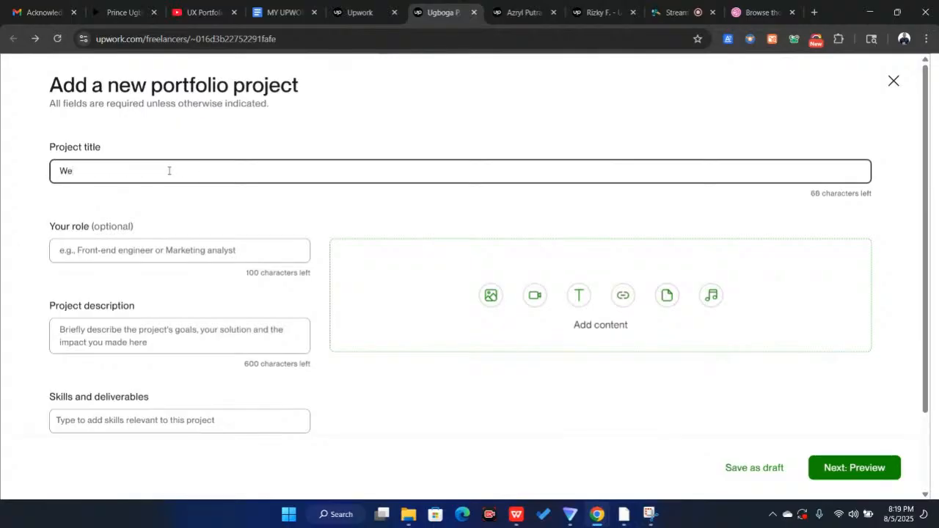
type("b")
Browse the second and third portfolio pages of the other designer's profile for sample project titles.
left_click(523, 12)
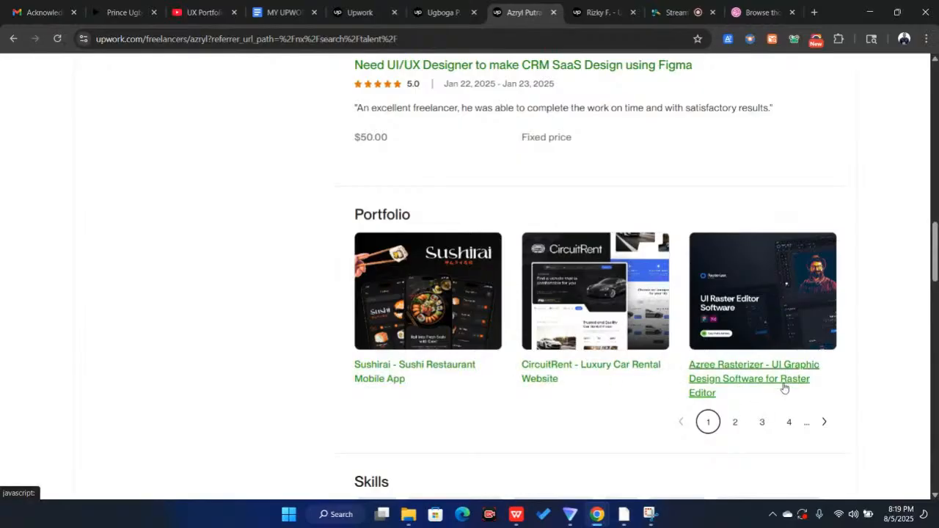
left_click(734, 423)
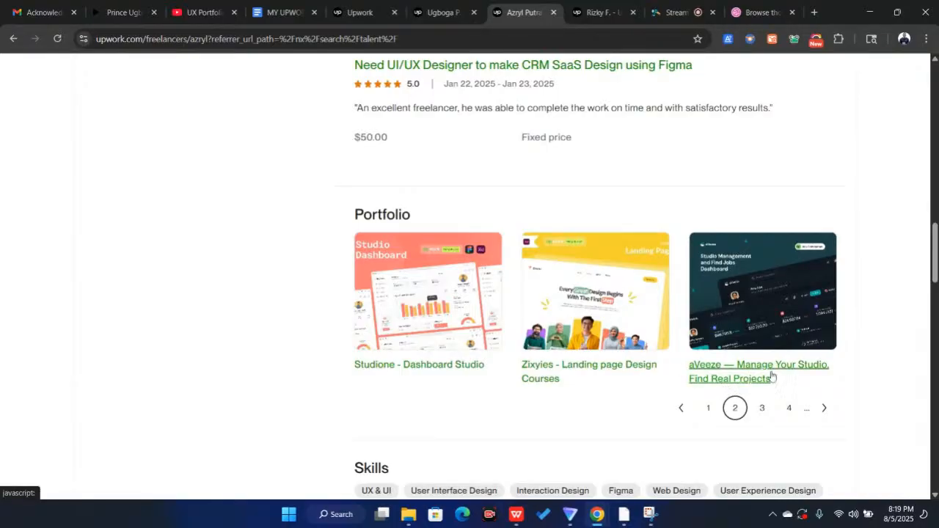
left_click(760, 409)
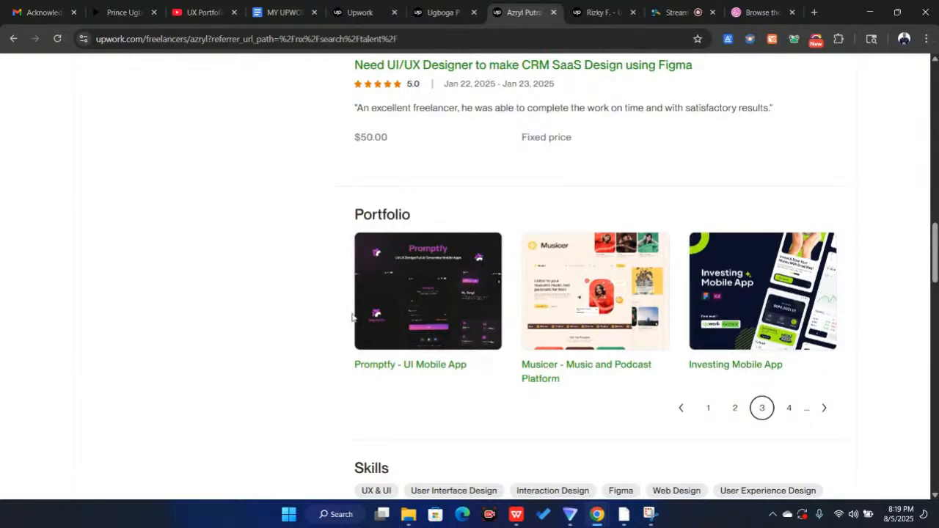
scroll(353, 317, "up", 4)
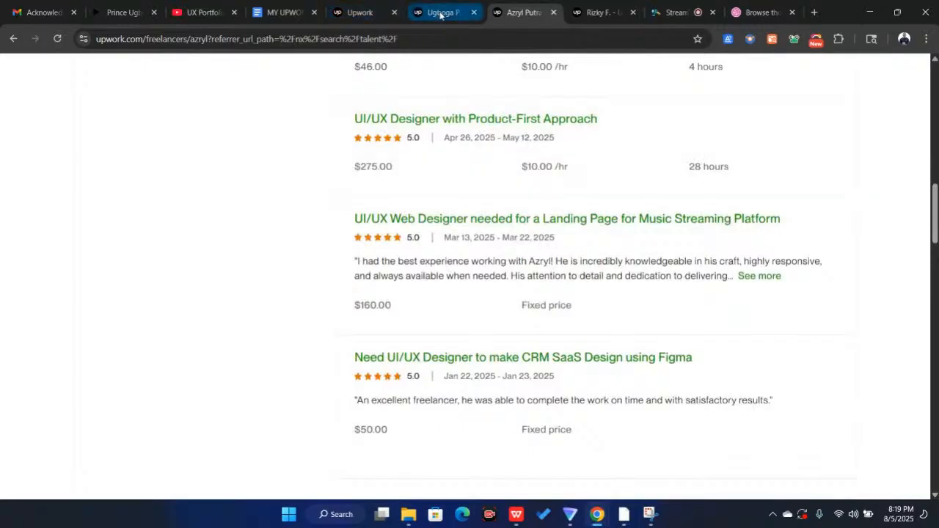
Return to the new portfolio project form and close it without saving a draft.
left_click(440, 15)
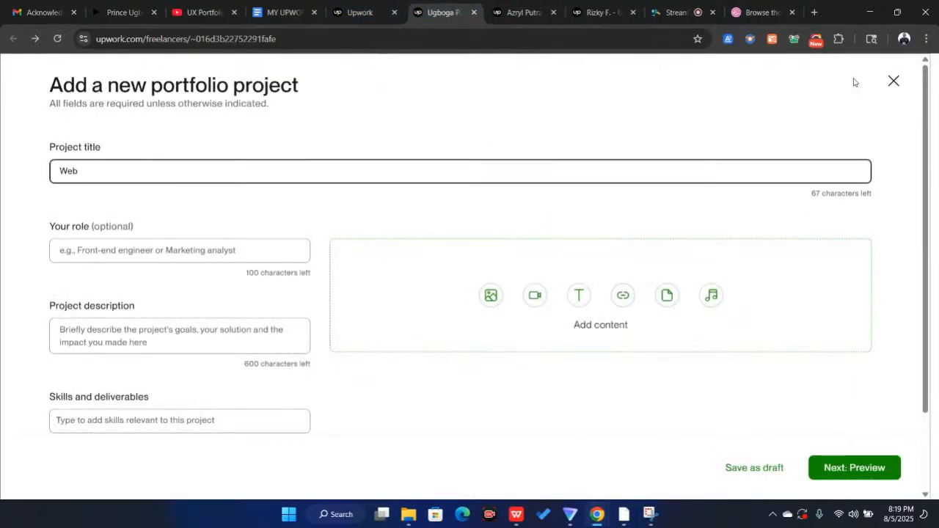
left_click(893, 82)
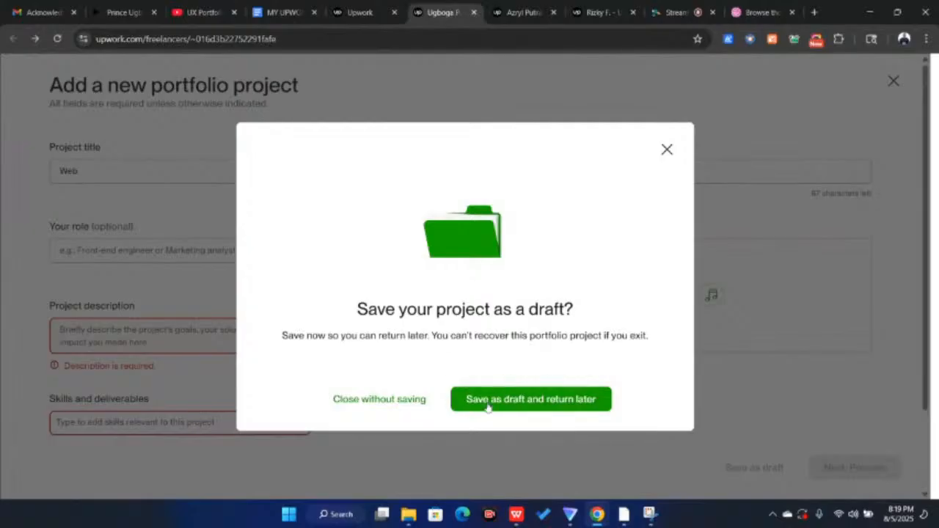
left_click(413, 399)
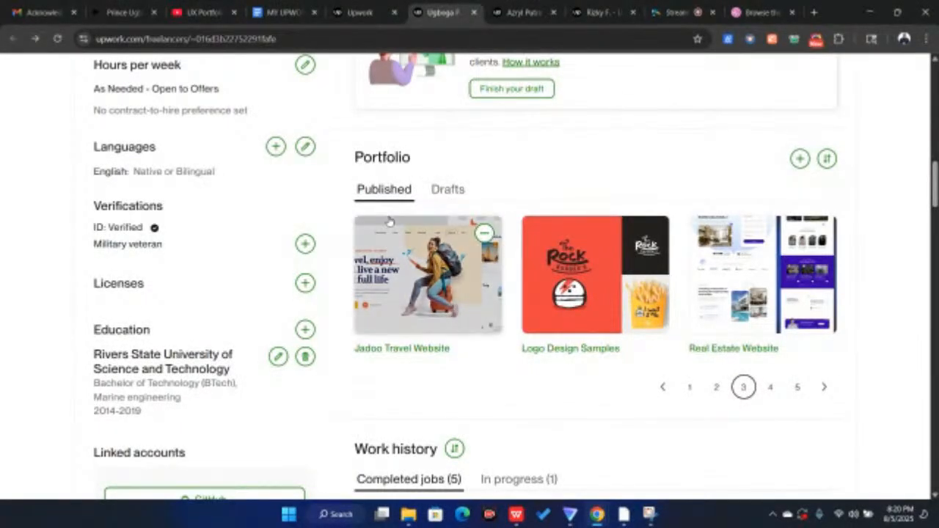
Reorder the portfolio so Landing Page Mockup comes first and Bizpro Website Design second, save the order, and show the first portfolio page.
scroll(390, 222, "up", 1)
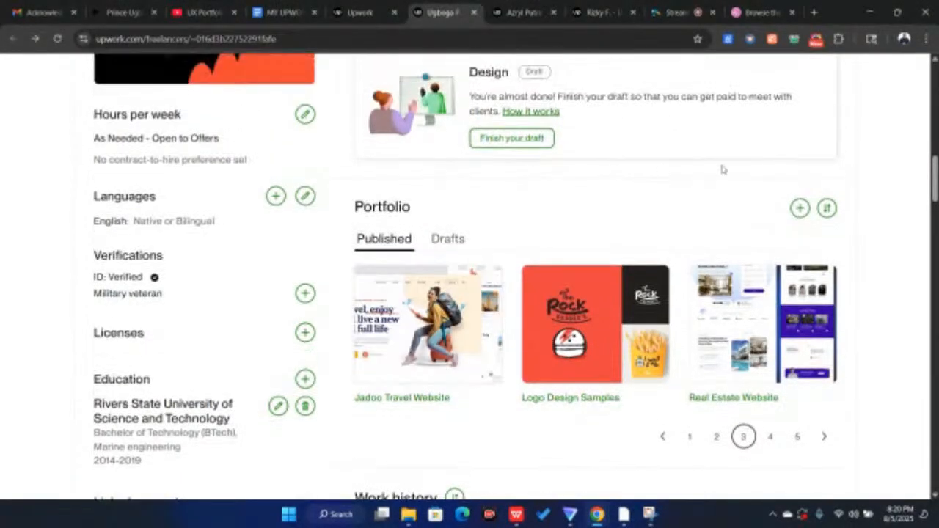
left_click(827, 211)
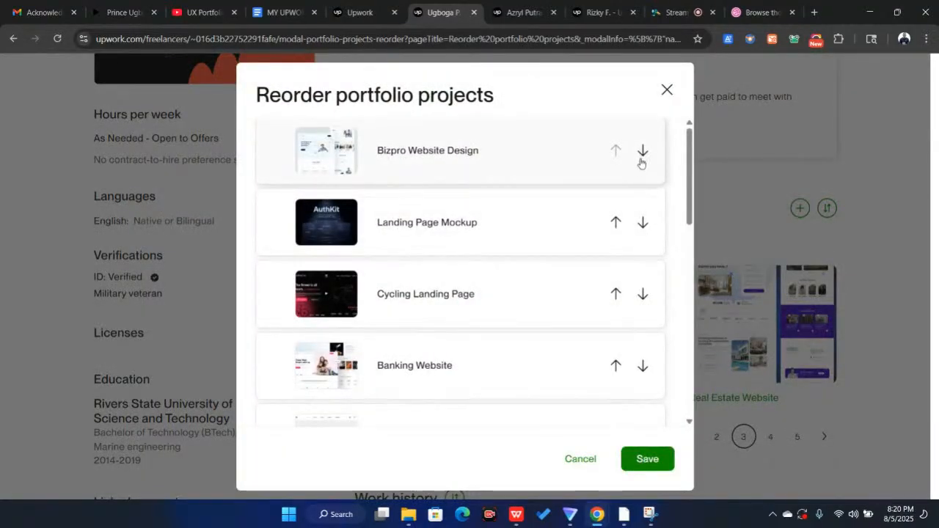
left_click(641, 154)
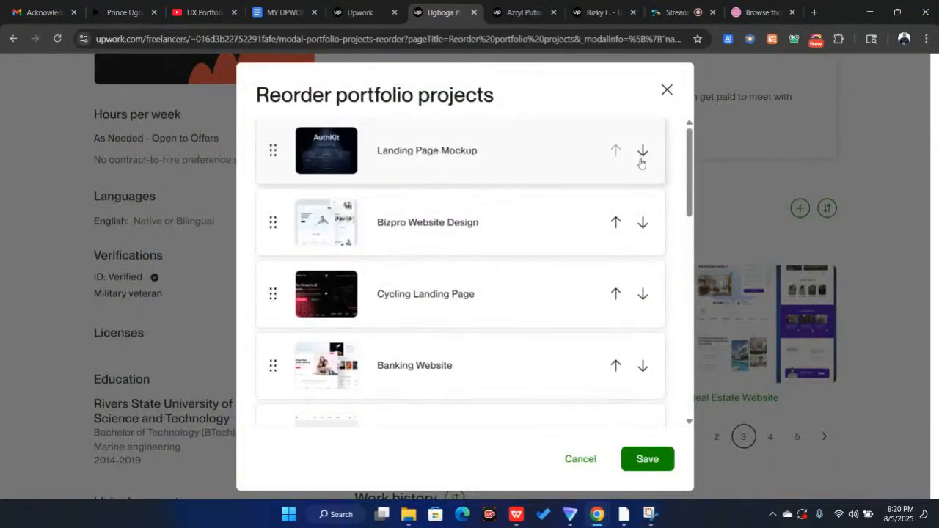
left_click(643, 222)
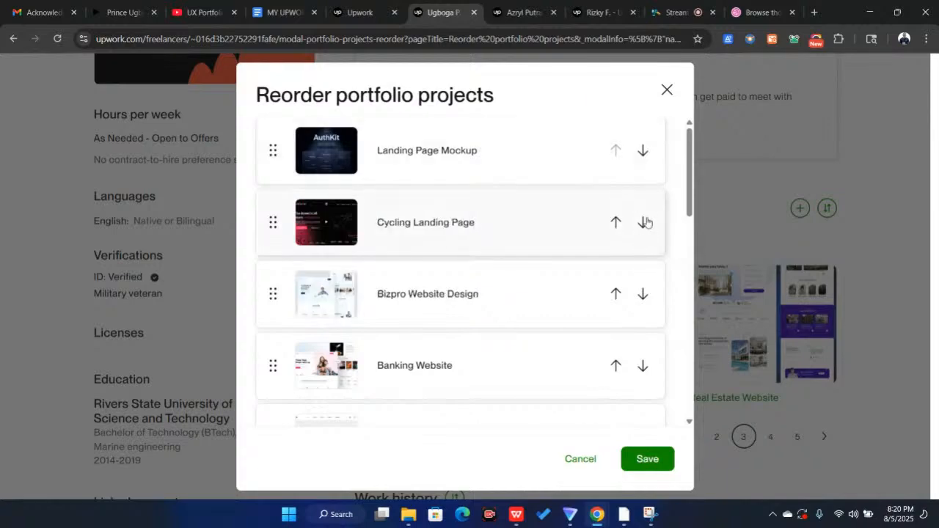
left_click(616, 296)
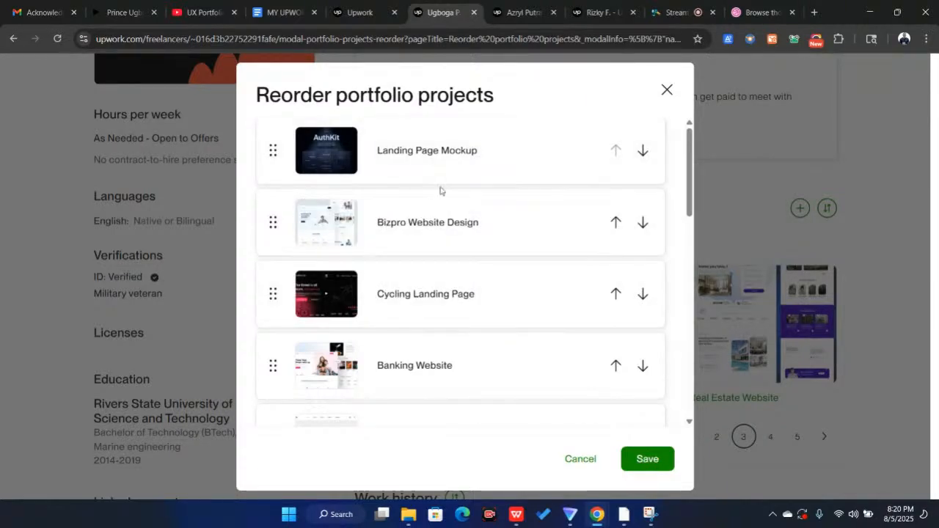
left_click(655, 463)
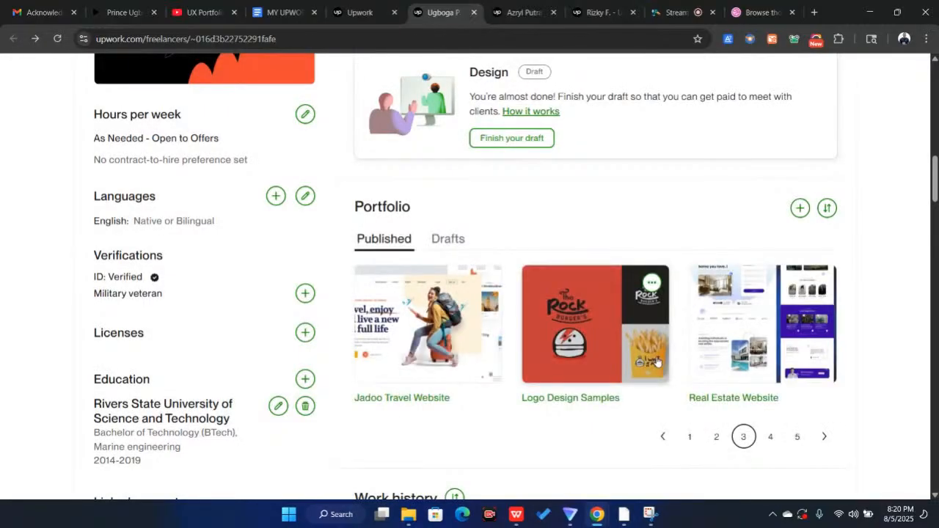
left_click(695, 440)
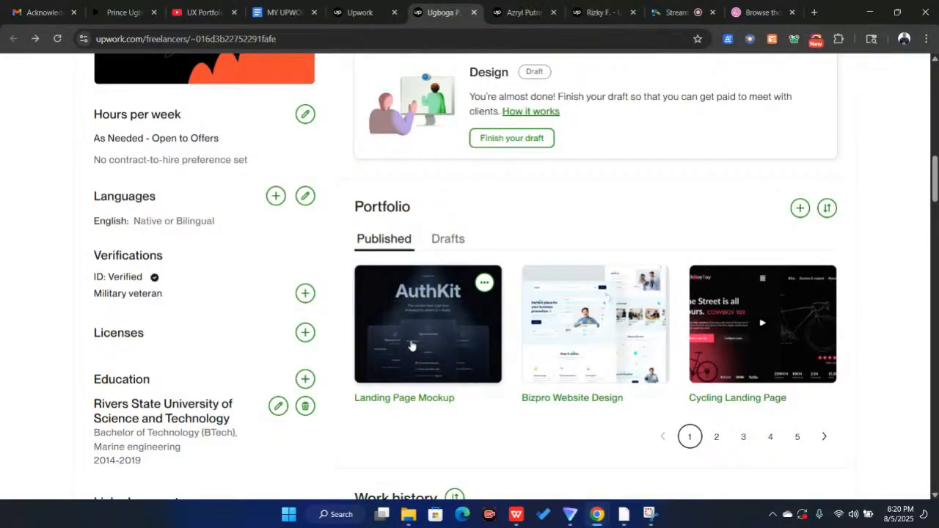
Start a new portfolio project and title it "CoinBase Mobile App".
left_click(799, 209)
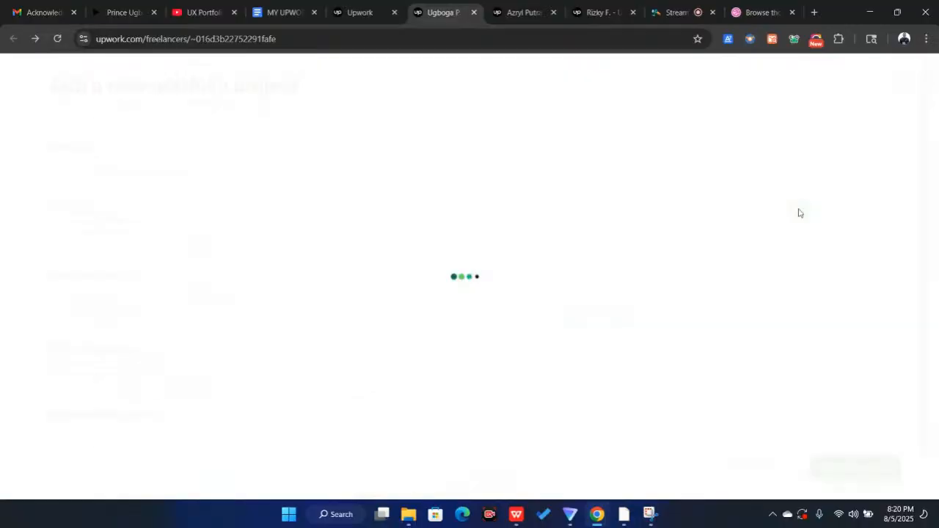
left_click(121, 170)
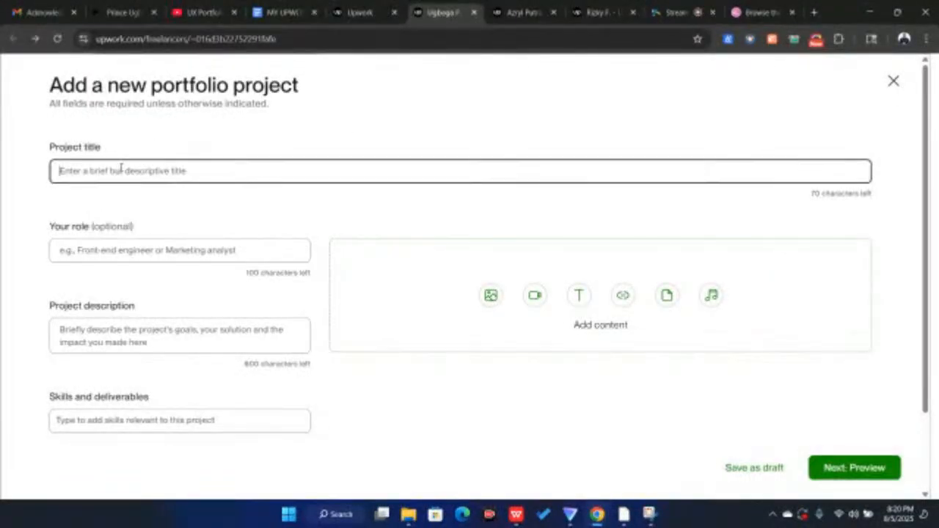
type("Mobil")
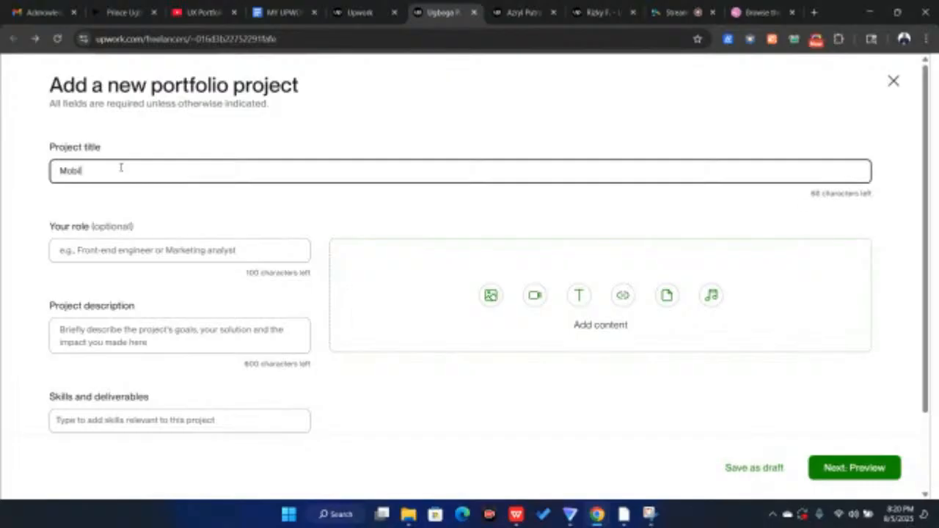
type("e App")
key("Home")
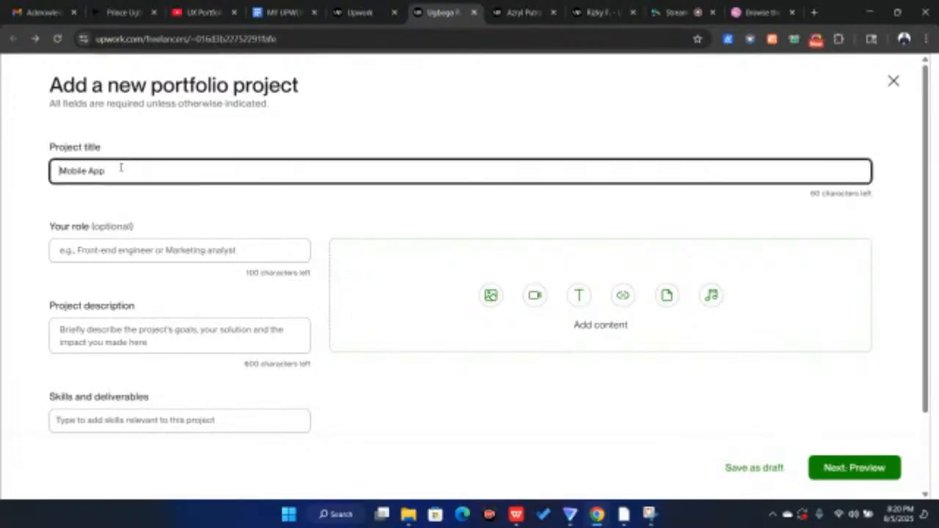
type("Co")
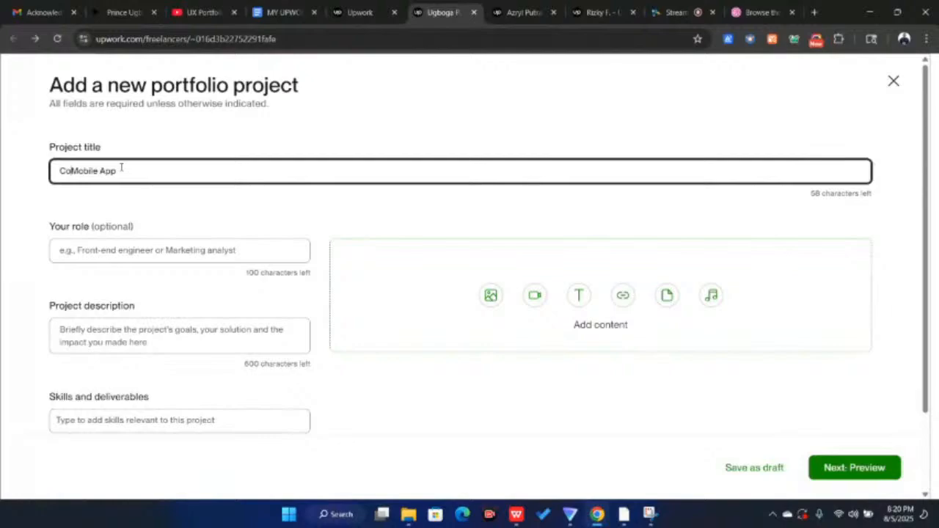
type("in")
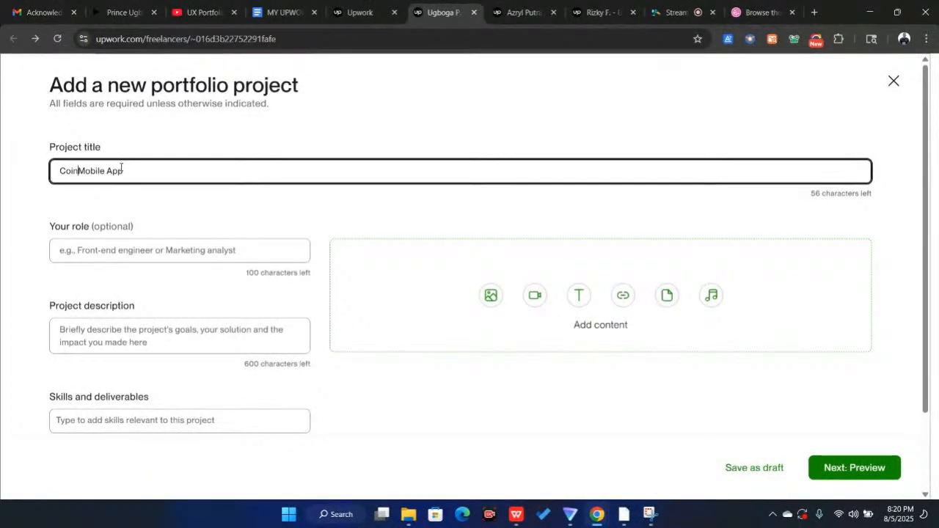
type("Base")
Set the role for the project to "UI/UX Designer".
left_click(107, 250)
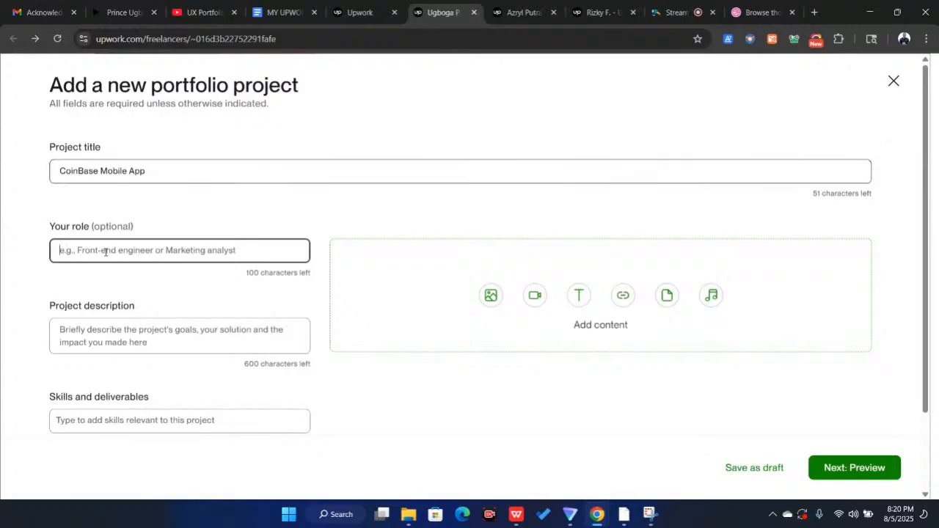
type("UI/U")
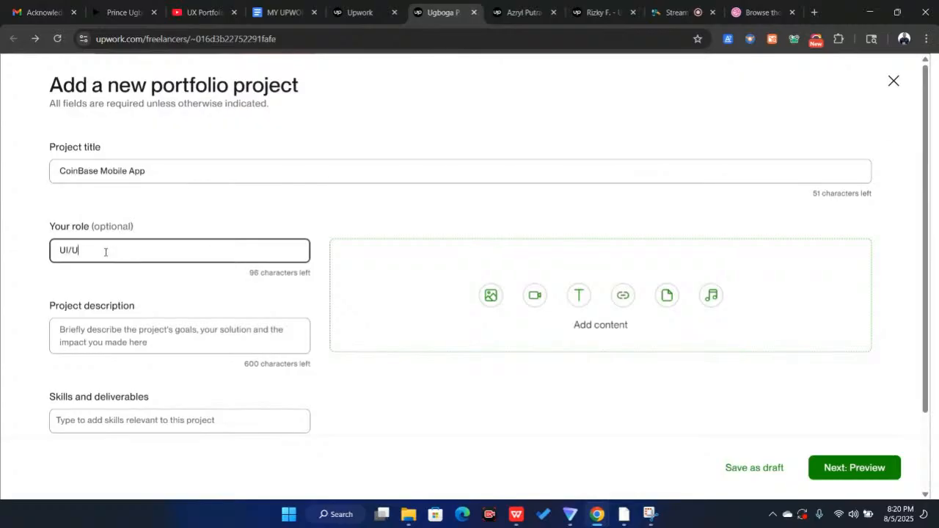
type("X Designer")
Open the Sushirai - Sushi Restaurant Mobile App project on the first portfolio page of the other designer's profile.
left_click(155, 335)
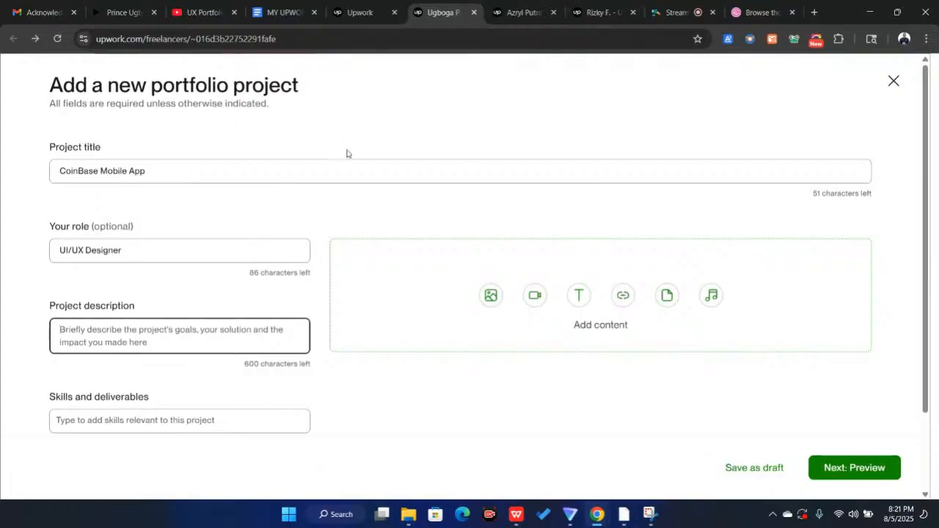
left_click(522, 13)
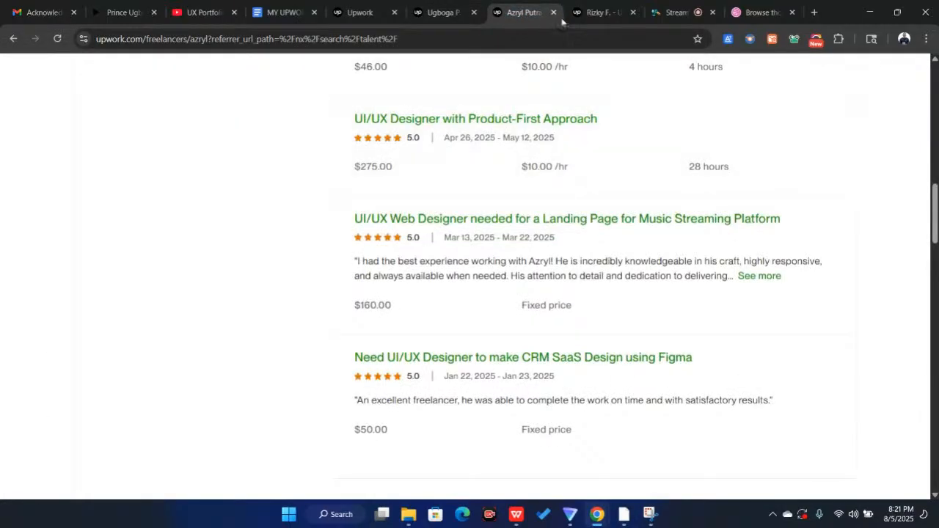
scroll(500, 162, "up", 15)
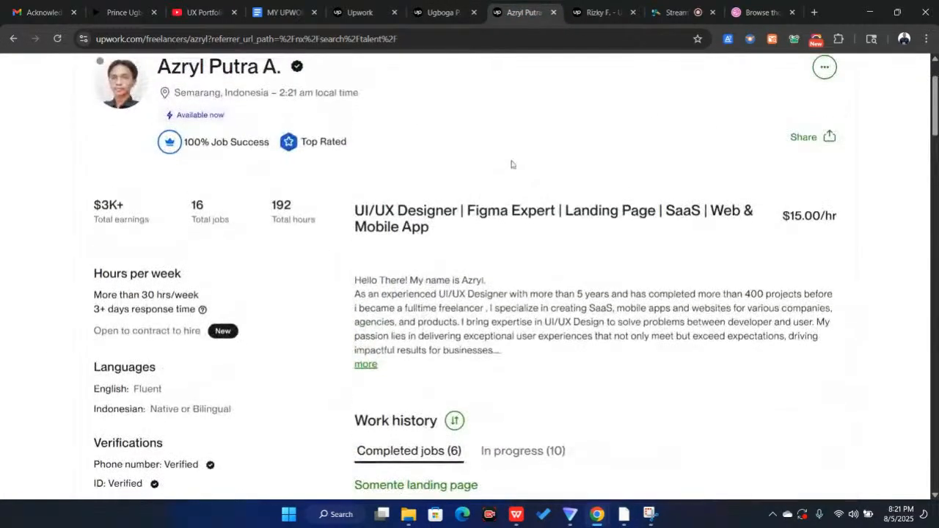
scroll(511, 164, "down", 2)
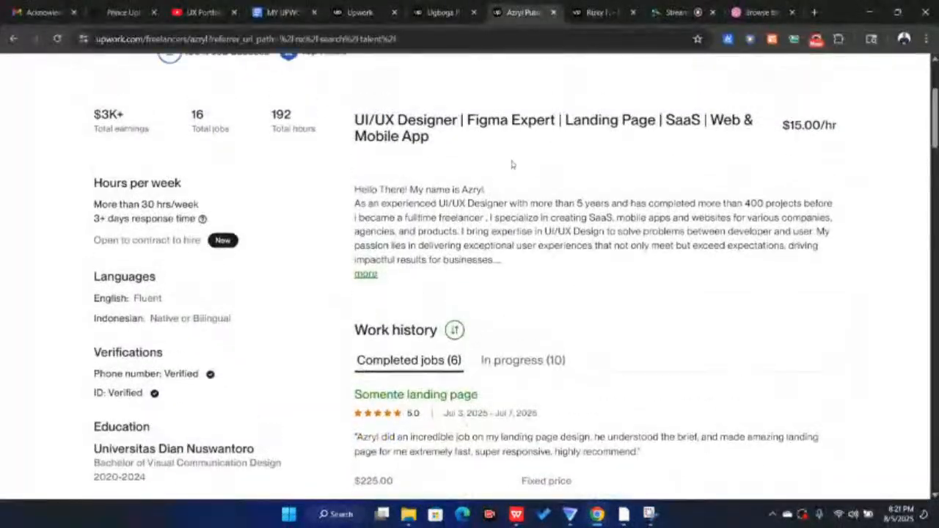
scroll(511, 164, "down", 5)
scroll(511, 164, "up", 7)
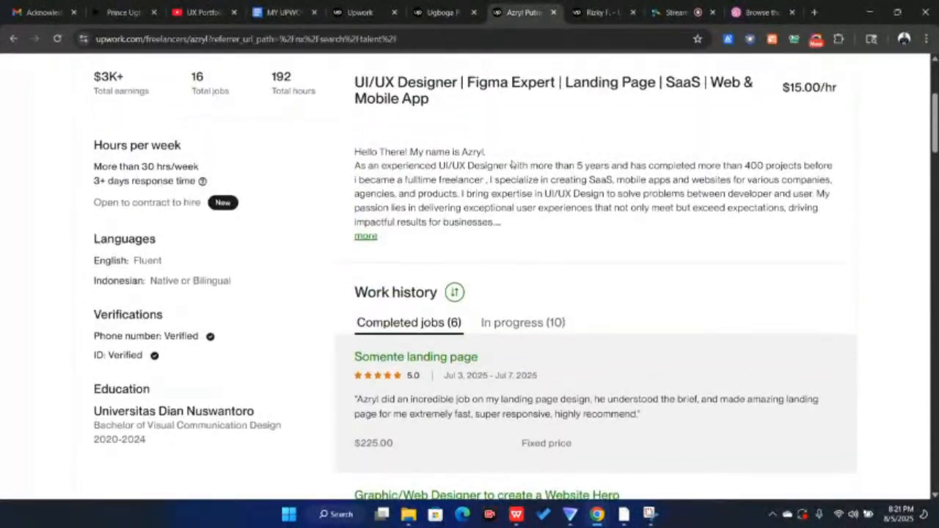
scroll(511, 165, "down", 7)
scroll(511, 164, "down", 10)
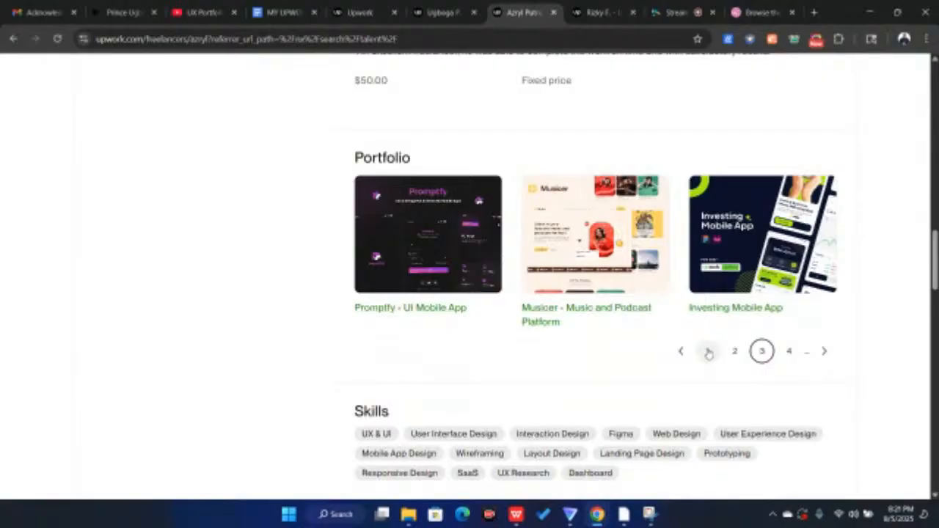
left_click(710, 350)
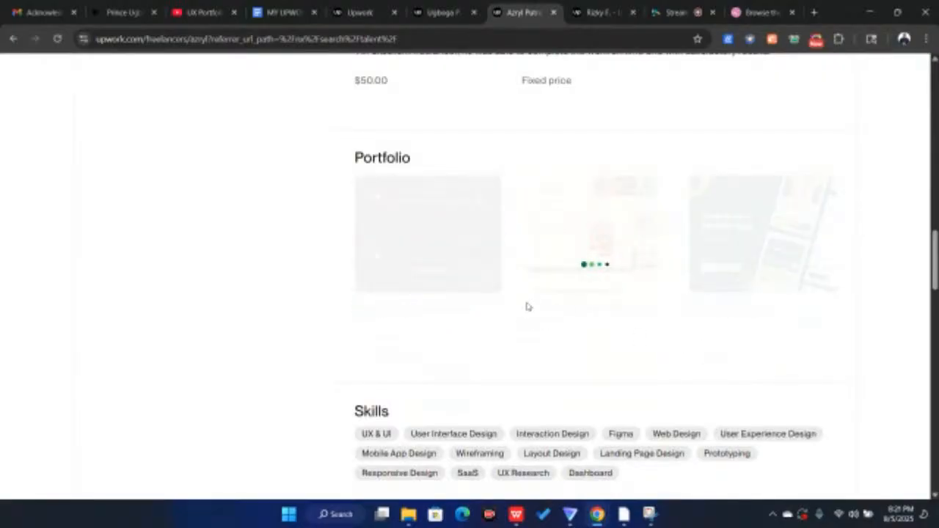
left_click(447, 315)
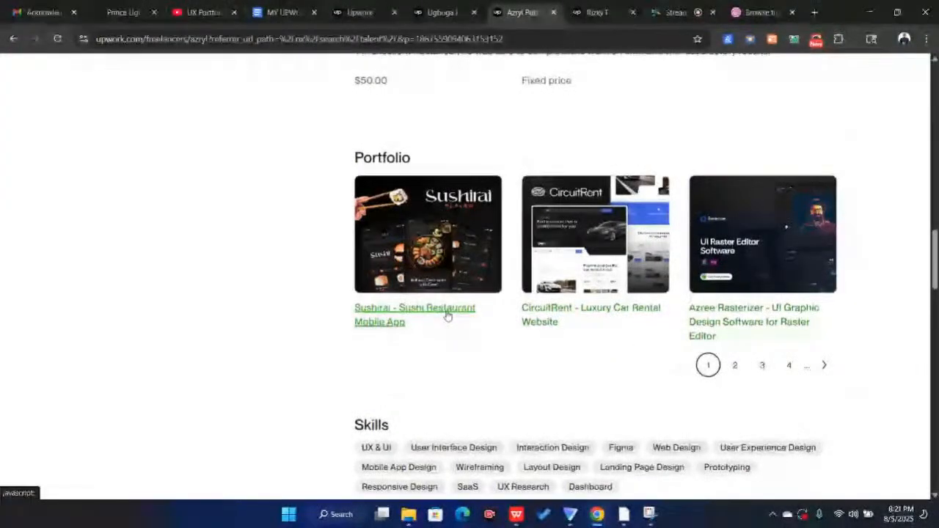
left_click(446, 315)
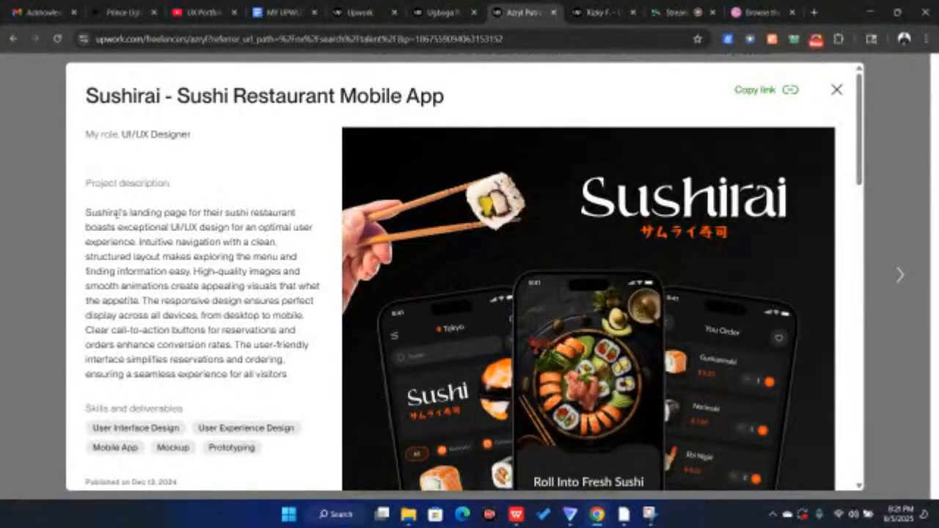
Copy the full Sushirai project description and paste it into the new portfolio project's description.
left_click_drag(85, 212, 291, 385)
key("ctrl+c")
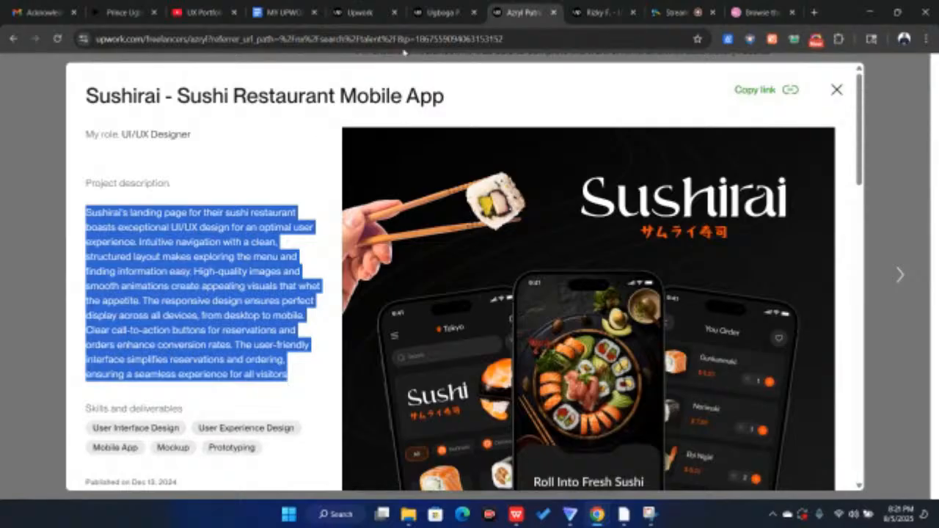
left_click(442, 12)
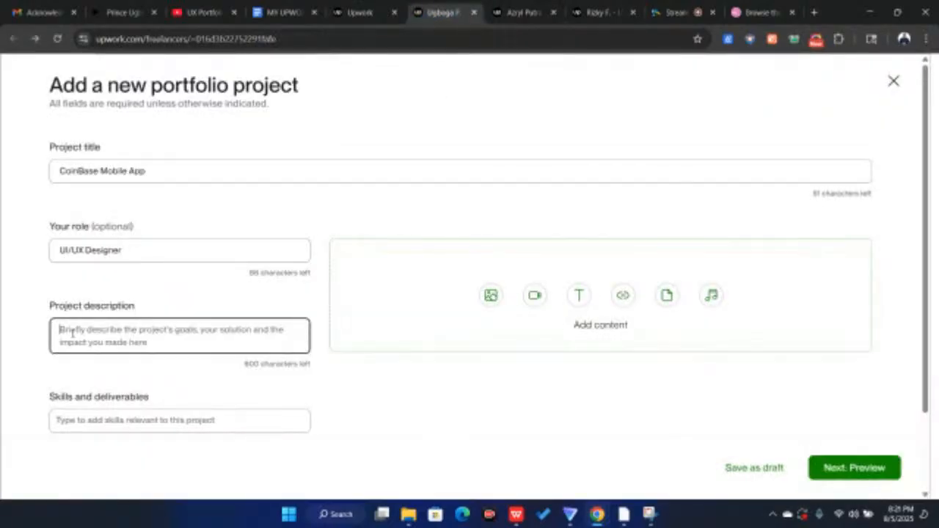
key("ctrl+v")
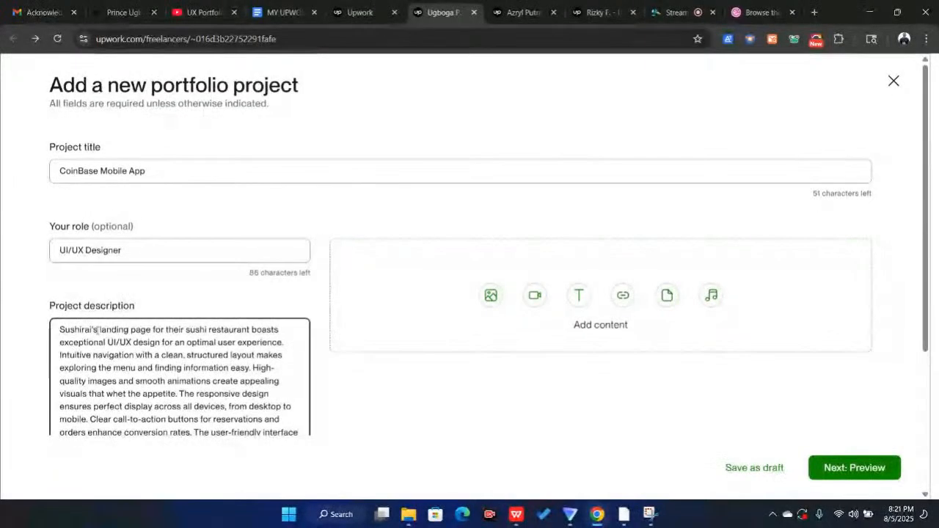
Replace the opening words "Sushirai's landing page" in the project description with "Coin Base App".
left_click_drag(99, 330, 60, 330)
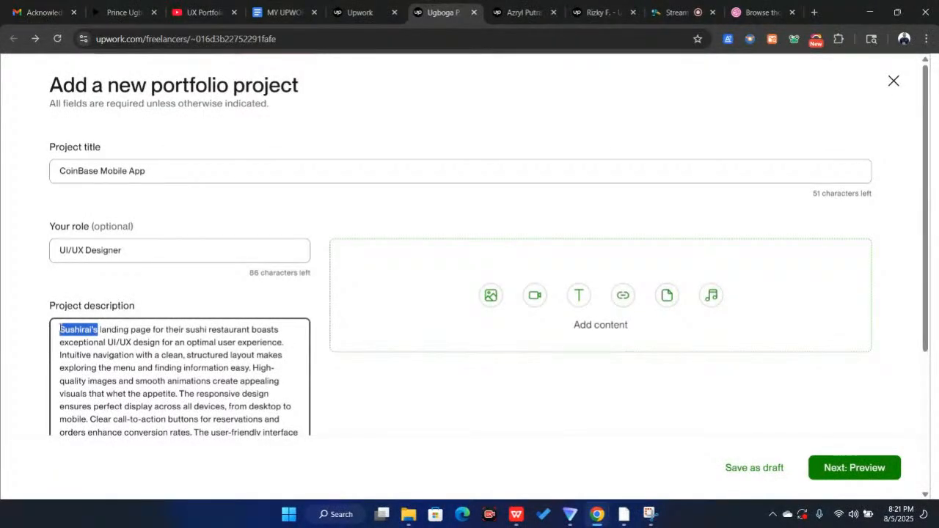
key("BackSpace")
type("Coin B")
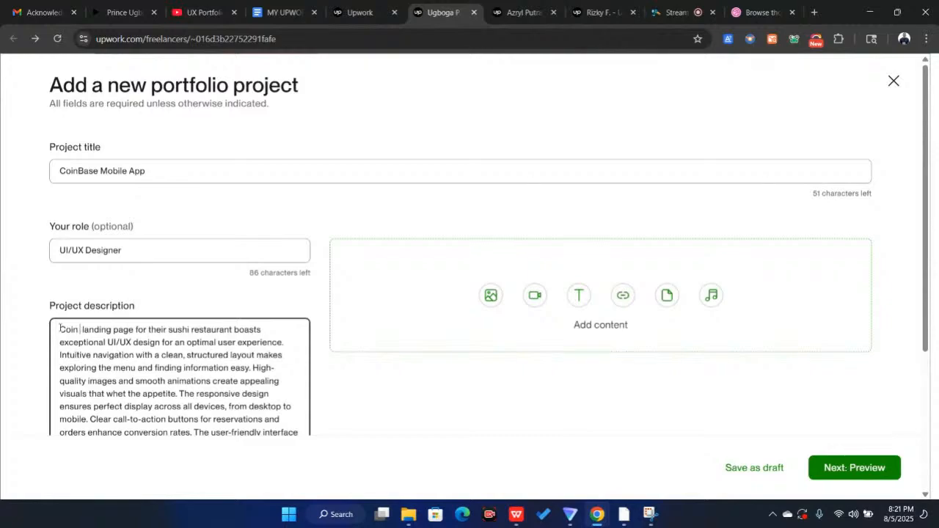
type("ase")
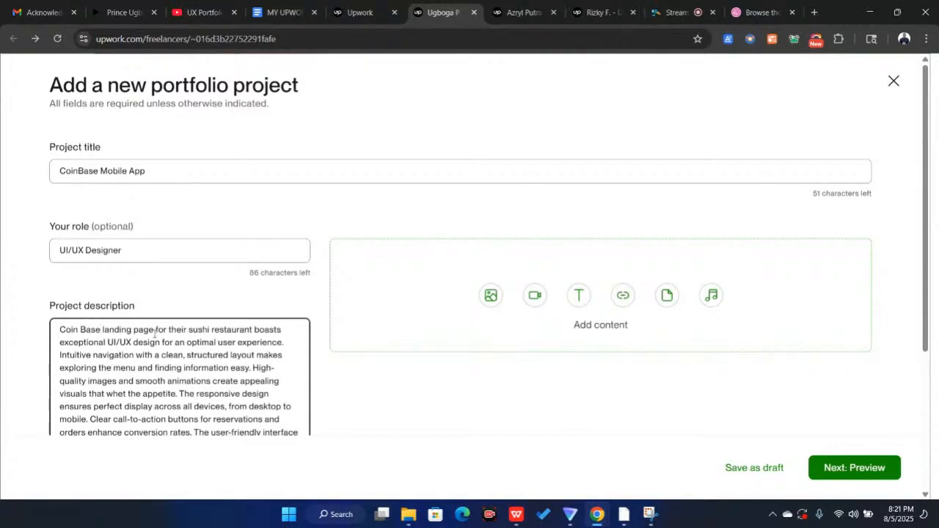
left_click_drag(155, 335, 109, 332)
key("BackSpace")
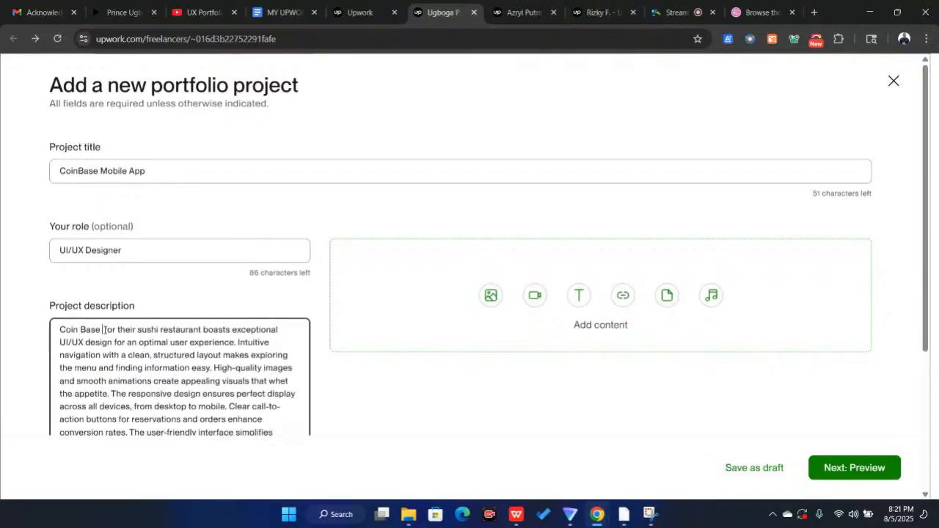
type("App")
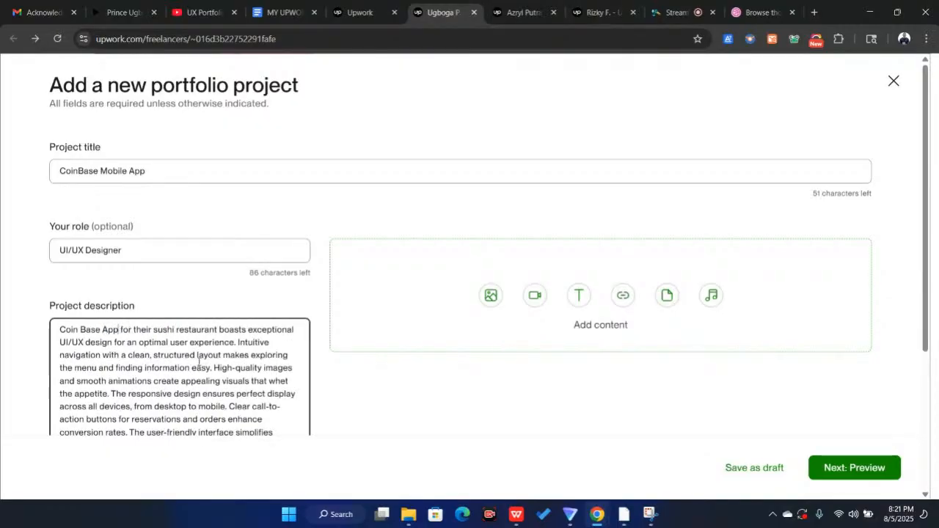
Check the skills listed on the other designer's Sushirai project and add User Interface Design to the new project's skills and deliverables.
scroll(209, 386, "down", 3)
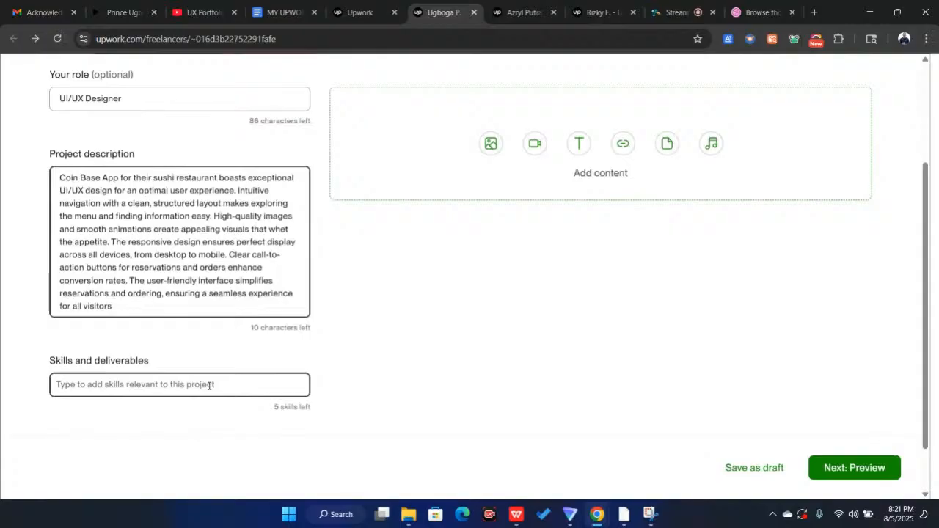
left_click(109, 323)
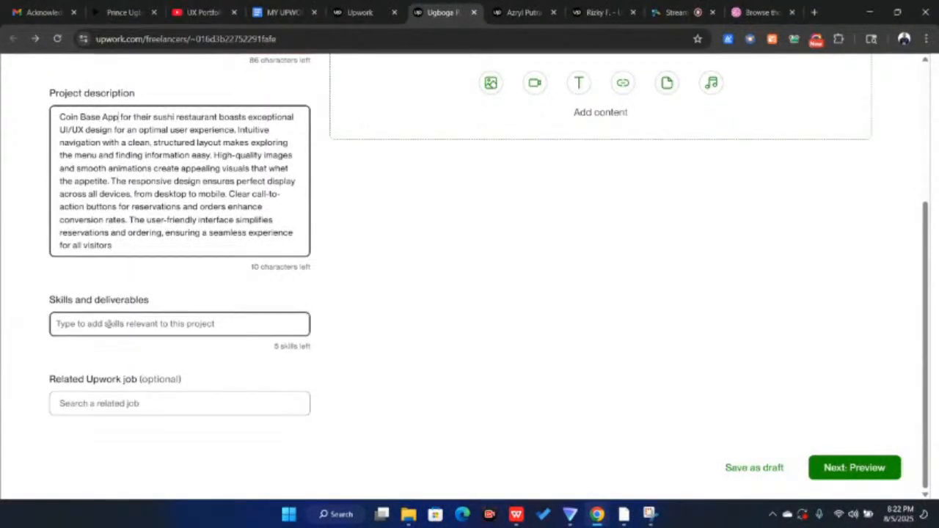
left_click(539, 12)
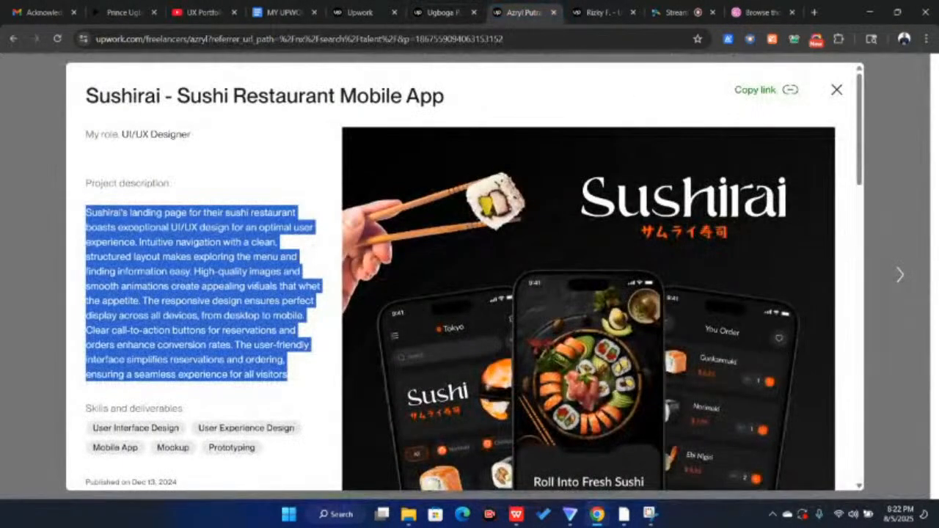
scroll(118, 396, "down", 1)
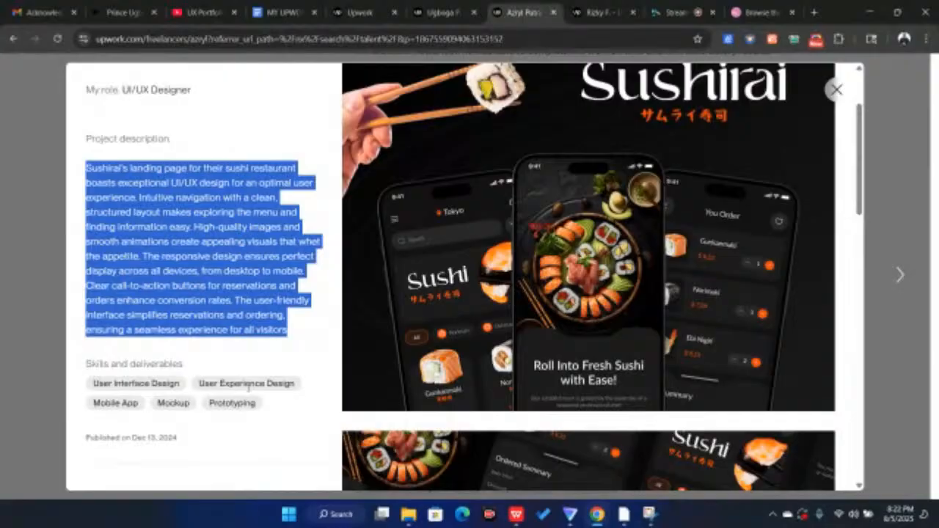
left_click(444, 12)
left_click(77, 328)
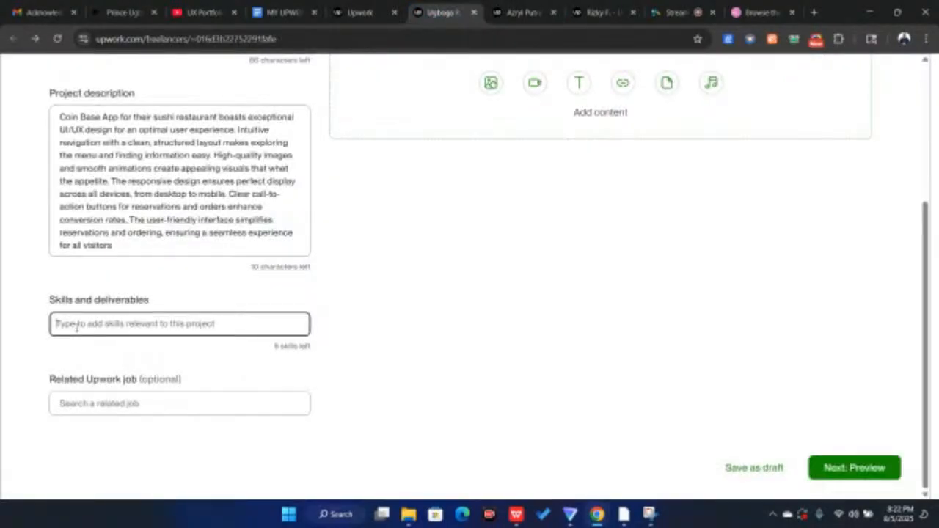
type("u")
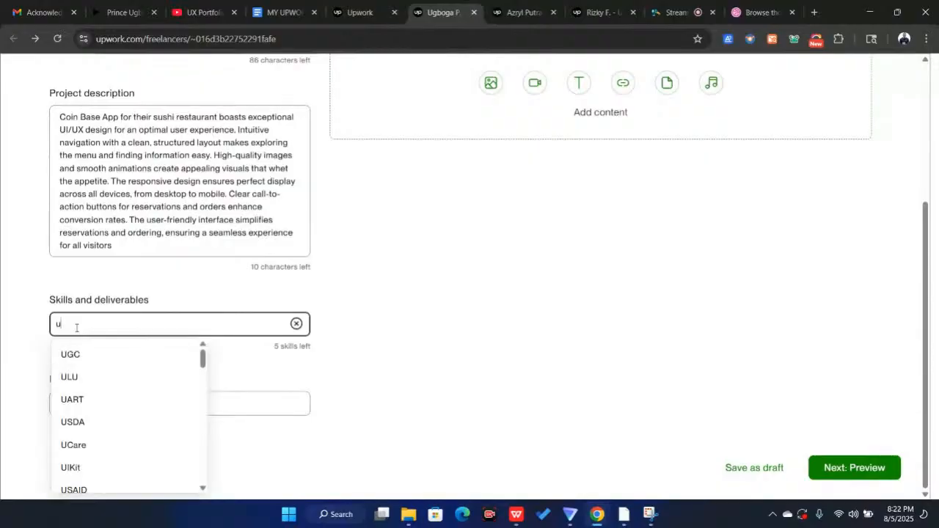
type("s")
key("BackSpace")
type("er")
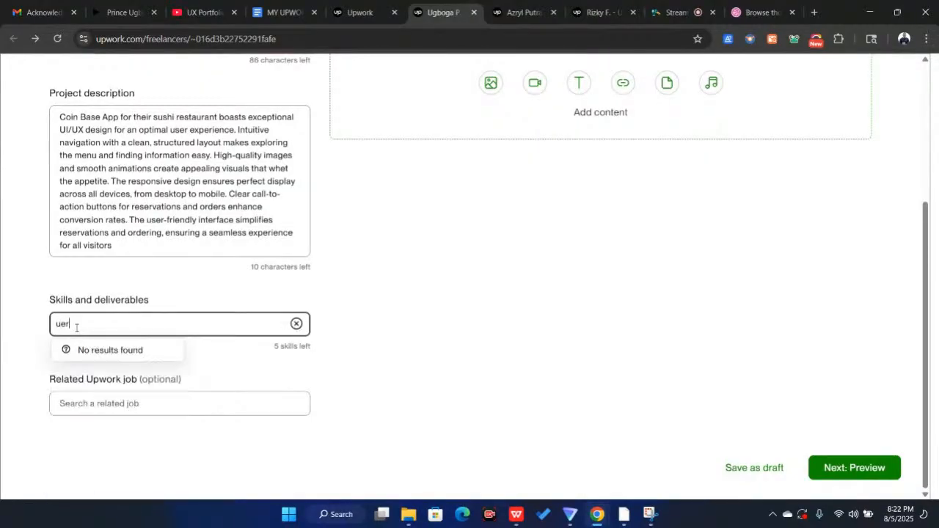
type("s")
key("BackSpace")
key("BackSpace")
key("BackSpace")
type("ss")
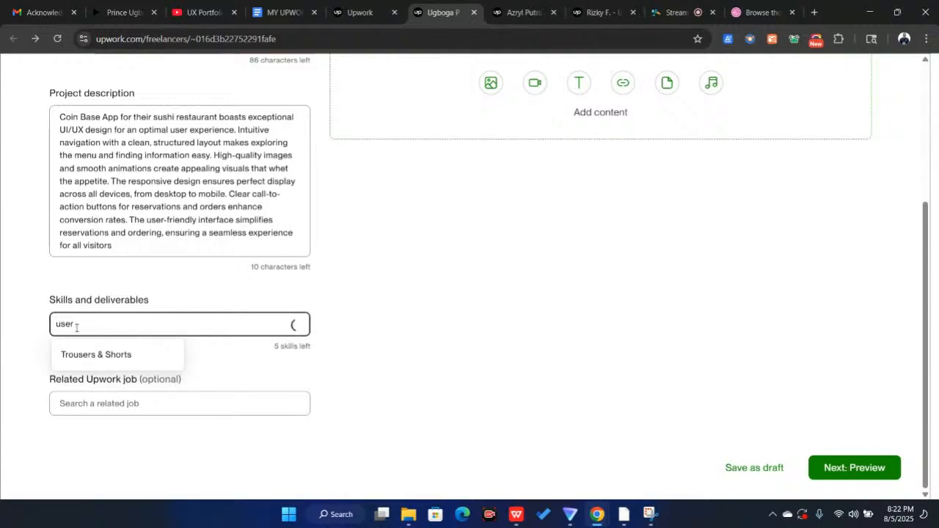
type("in")
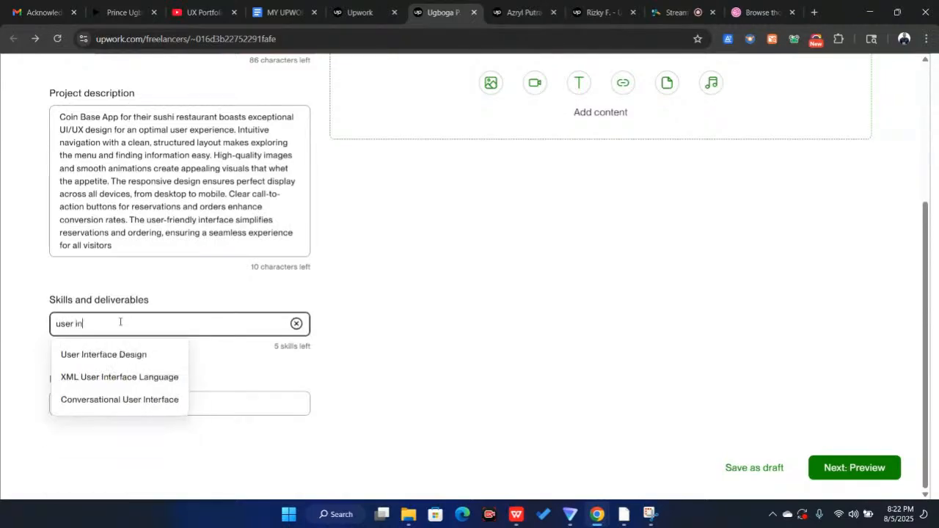
type("ter")
left_click(103, 356)
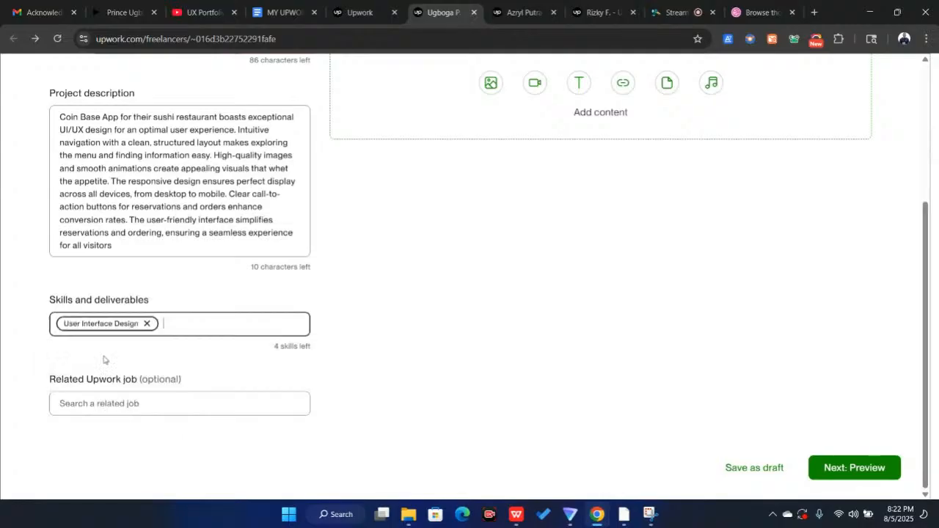
Add Mockup to the project's skills and deliverables.
type("moc")
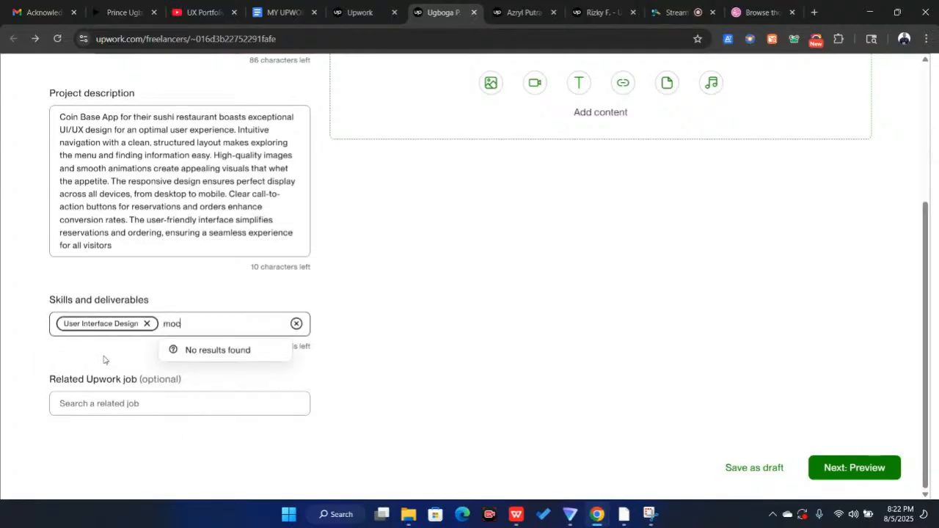
type("k")
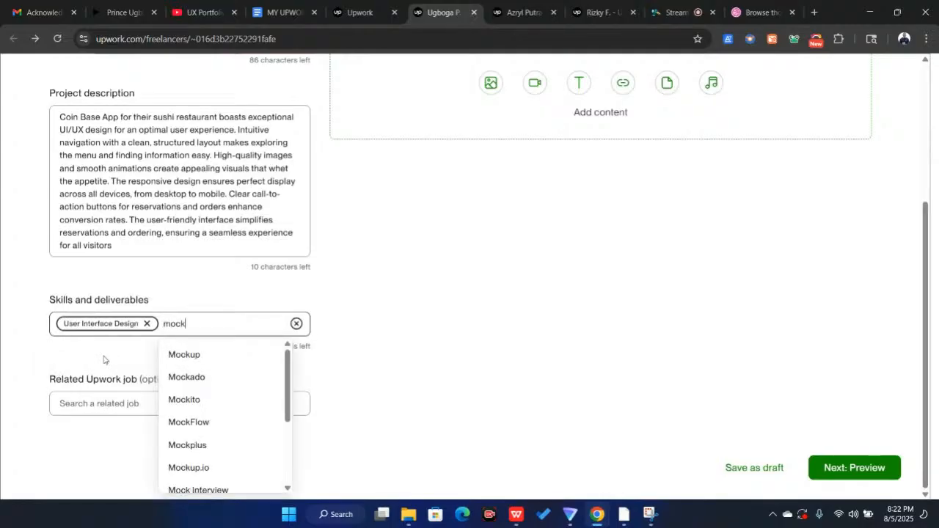
left_click(195, 357)
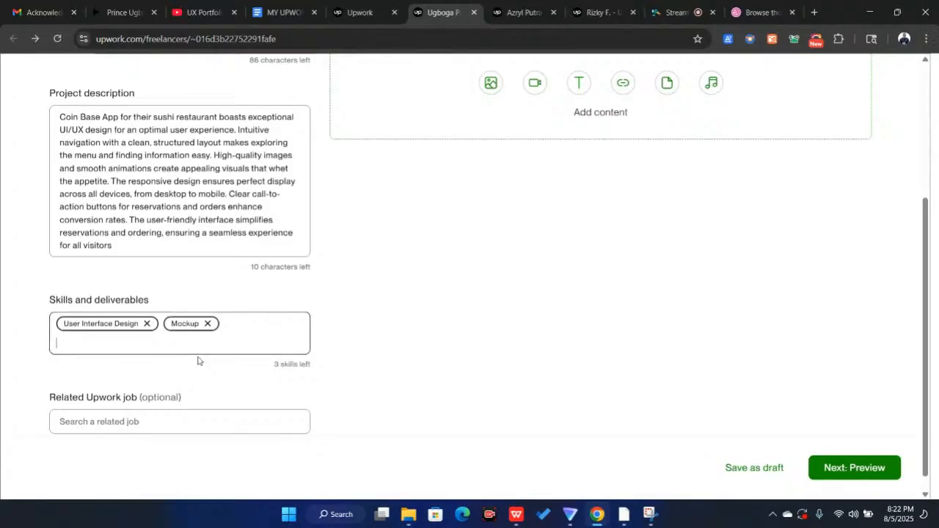
Consult the Sushirai project's skills again and add Mobile App to the new project's skills and deliverables.
left_click(523, 20)
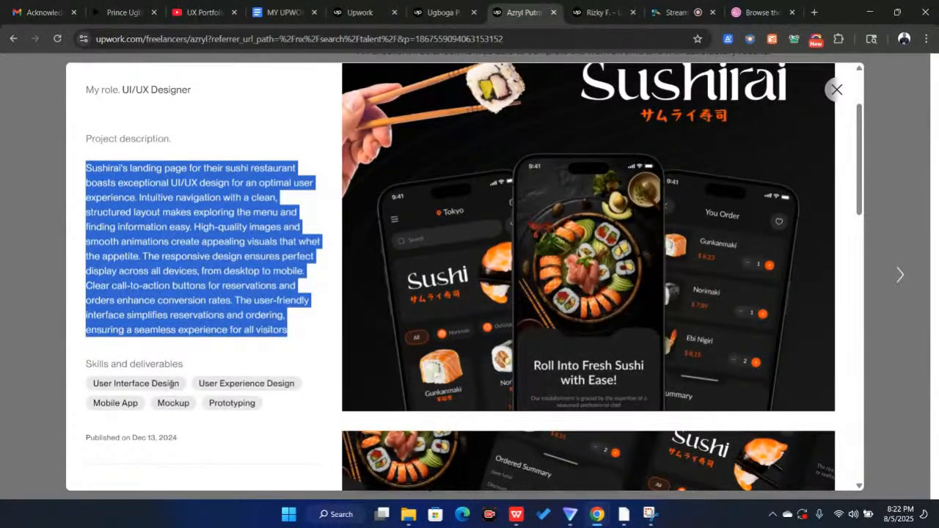
left_click(432, 19)
type("mobile")
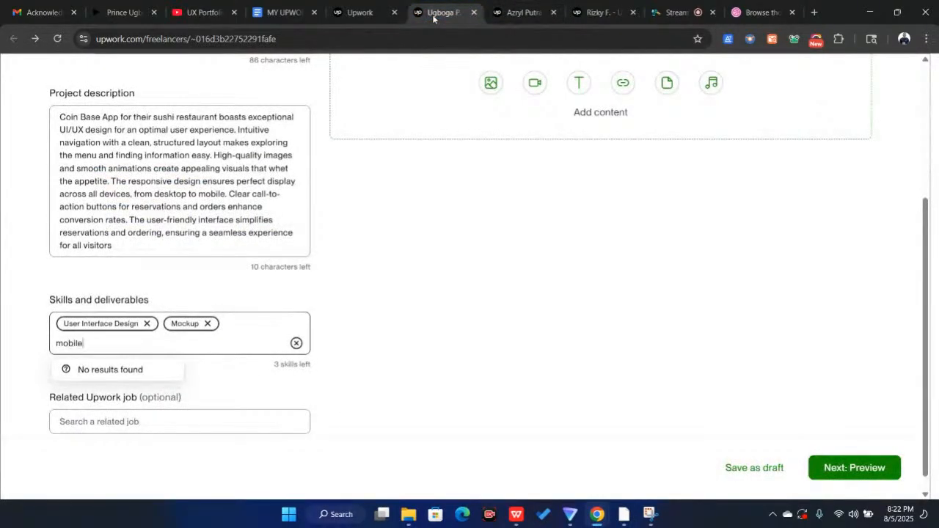
type(" as")
key("BackSpace")
type("p")
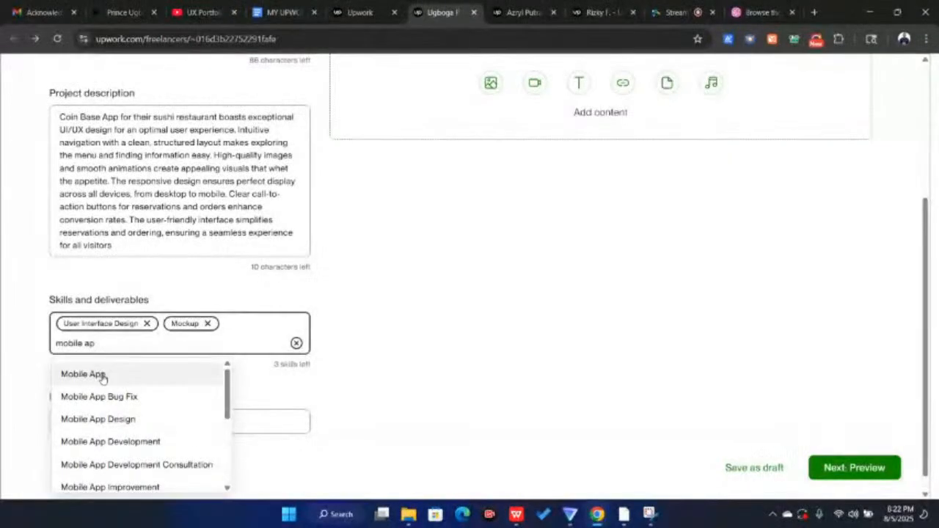
left_click(100, 375)
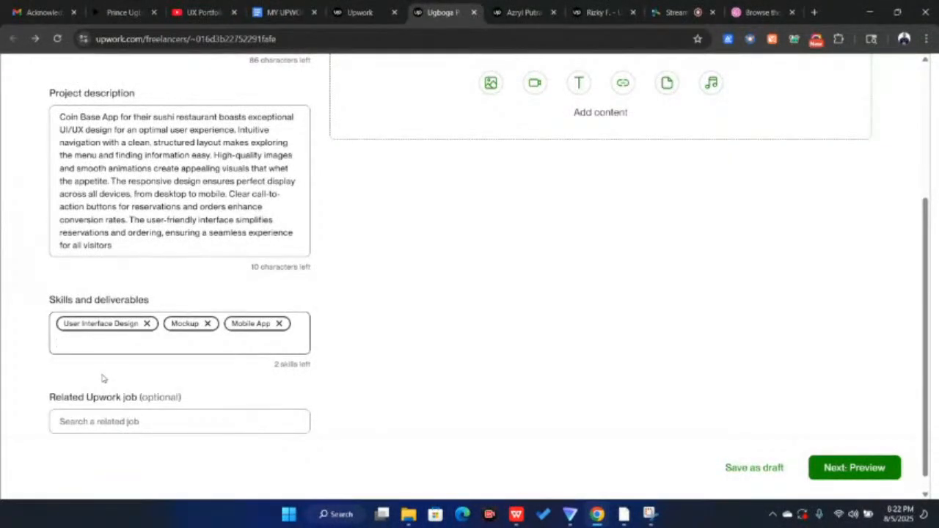
left_click(150, 340)
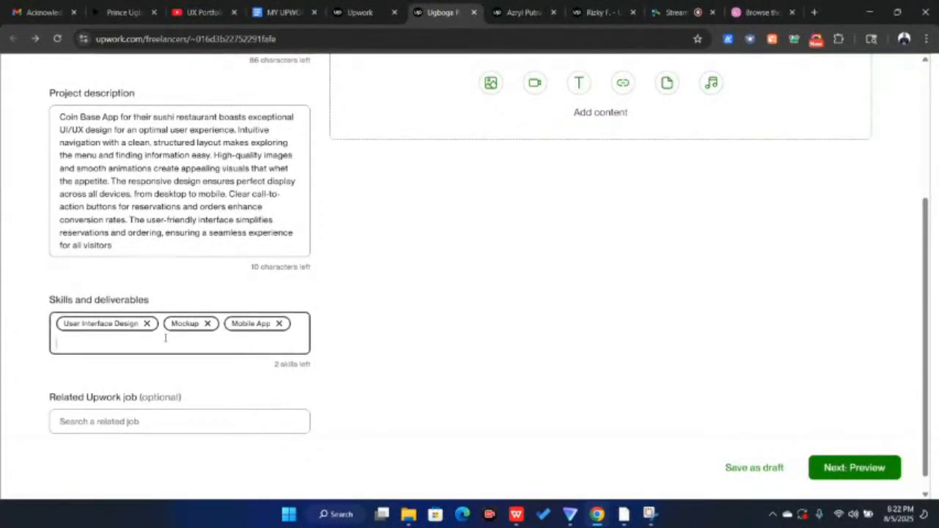
Upload the Rdivox image from the Downloads folder as project content and review it in the form.
scroll(166, 336, "down", 1)
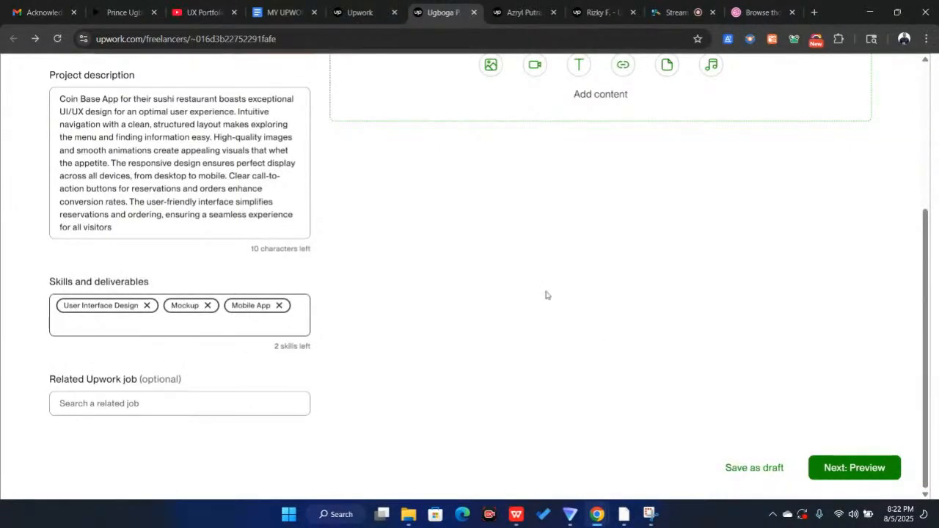
scroll(480, 313, "up", 3)
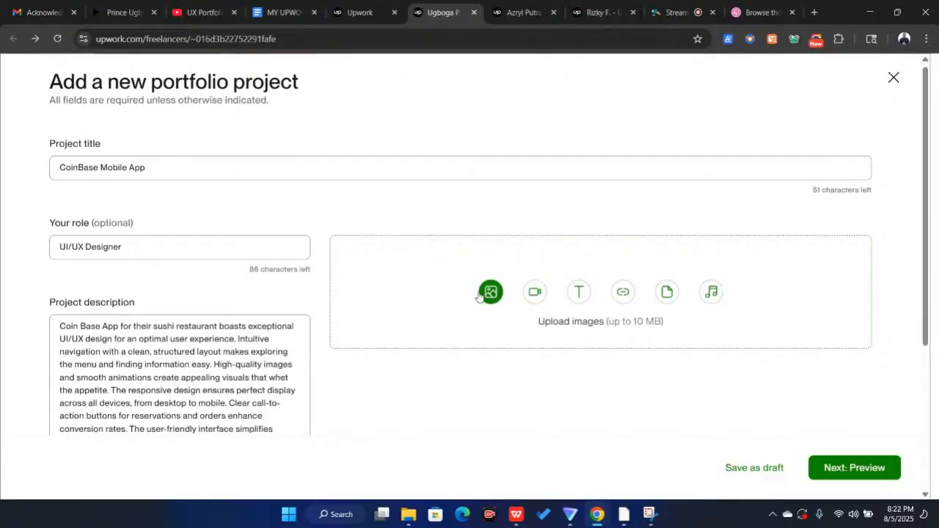
left_click(492, 293)
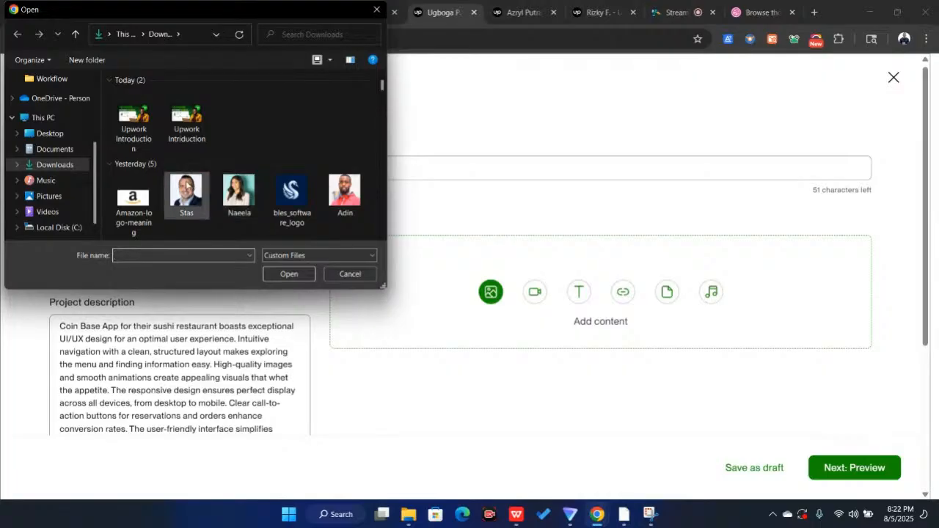
scroll(186, 185, "down", 5)
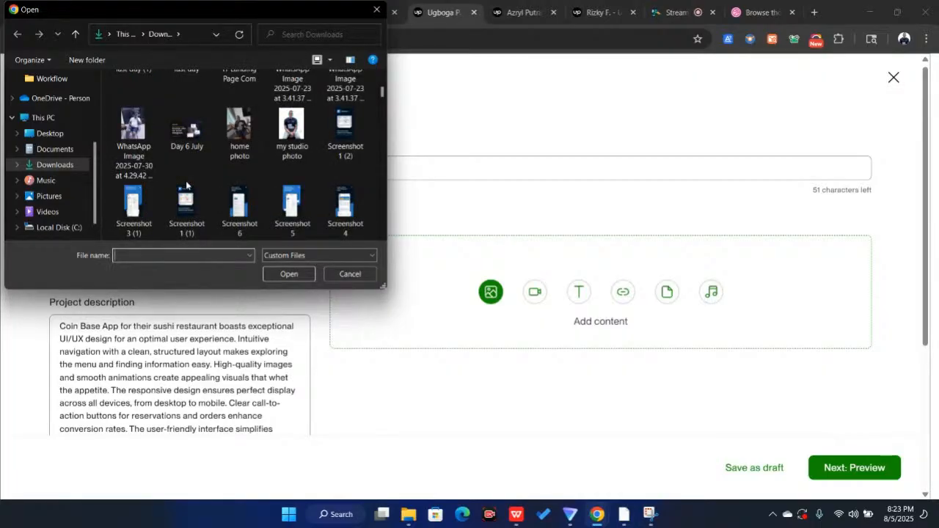
scroll(187, 185, "down", 10)
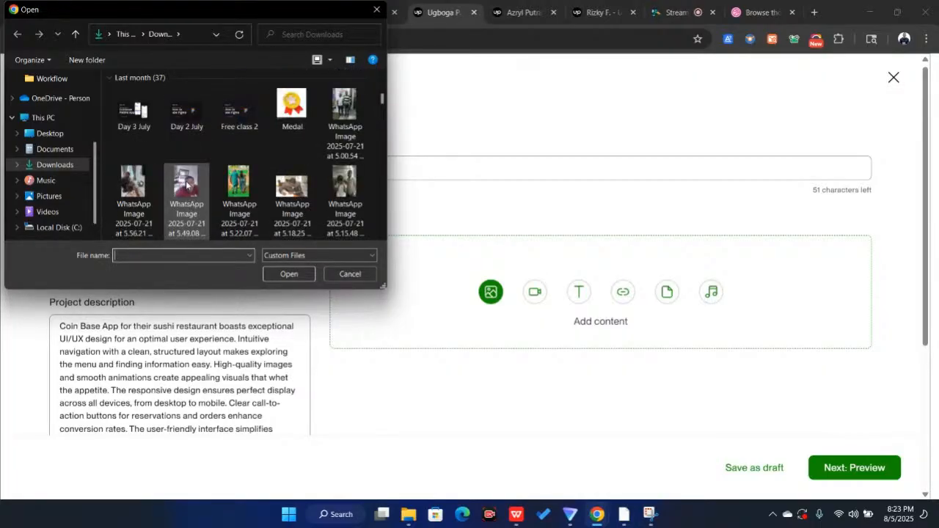
scroll(187, 185, "down", 10)
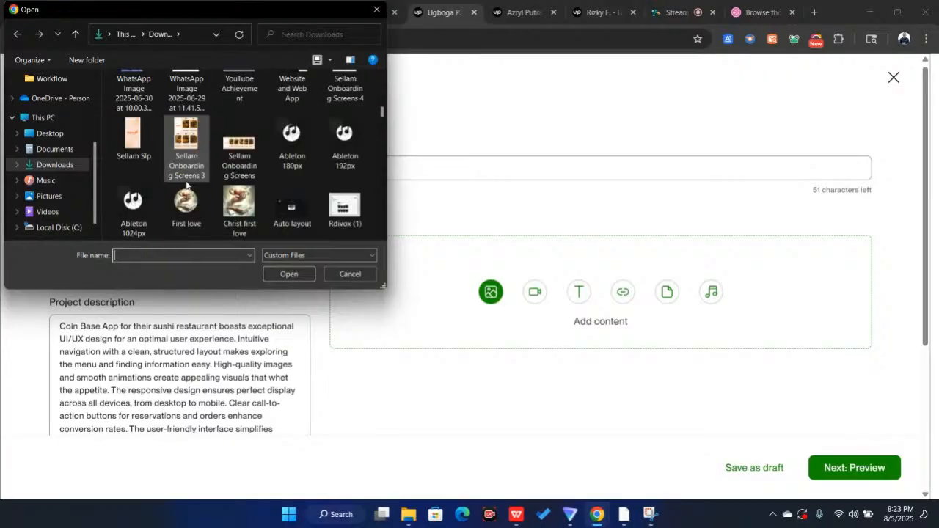
scroll(187, 185, "down", 3)
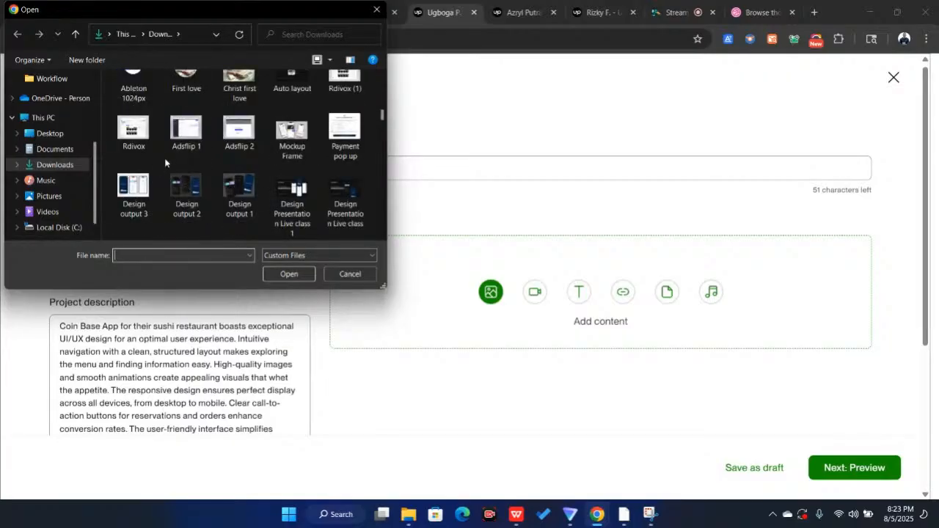
left_click(132, 135)
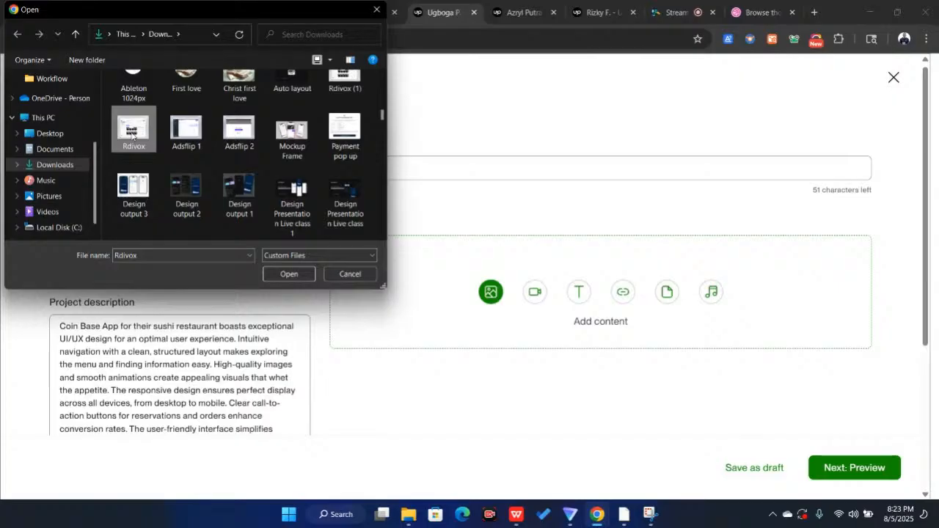
left_click(278, 275)
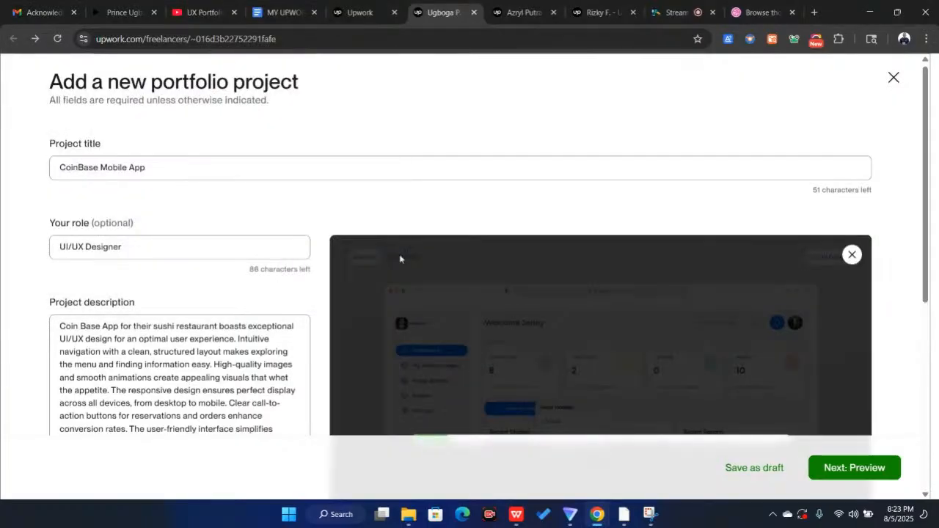
scroll(612, 310, "down", 2)
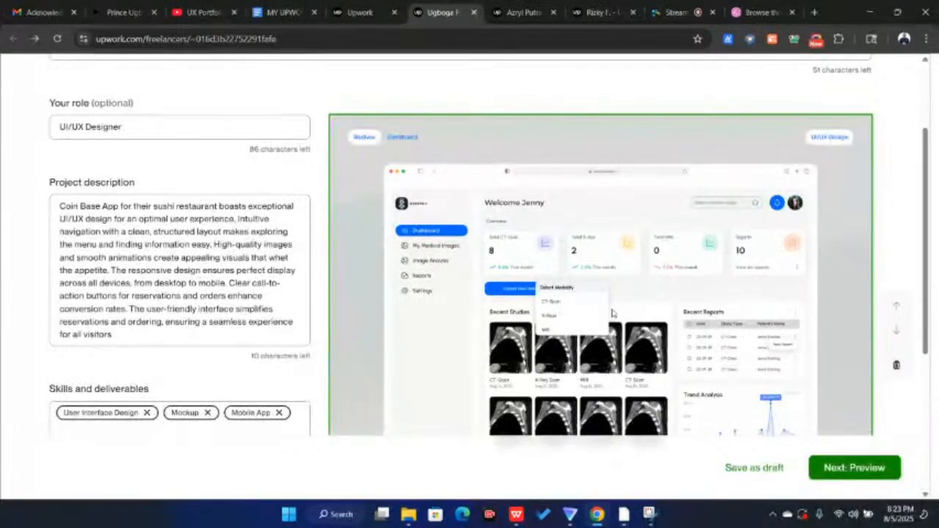
scroll(612, 313, "down", 2)
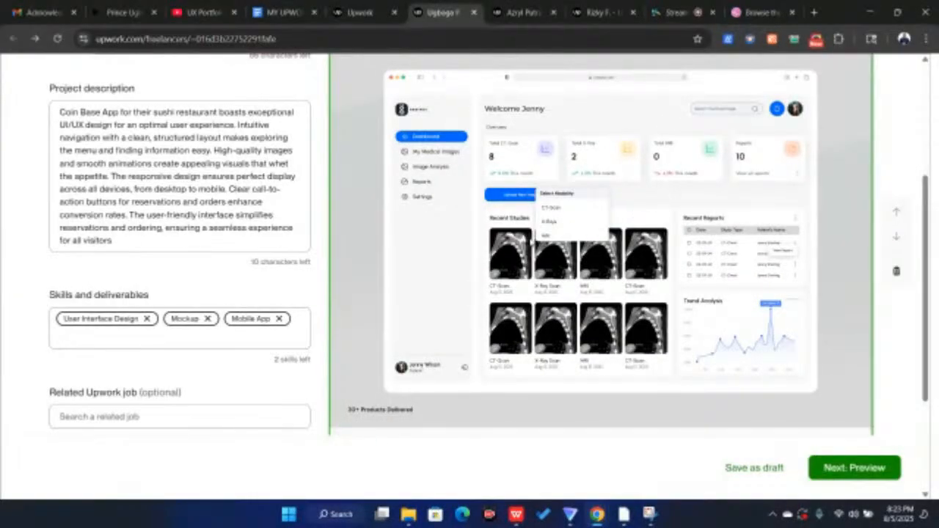
scroll(624, 314, "down", 1)
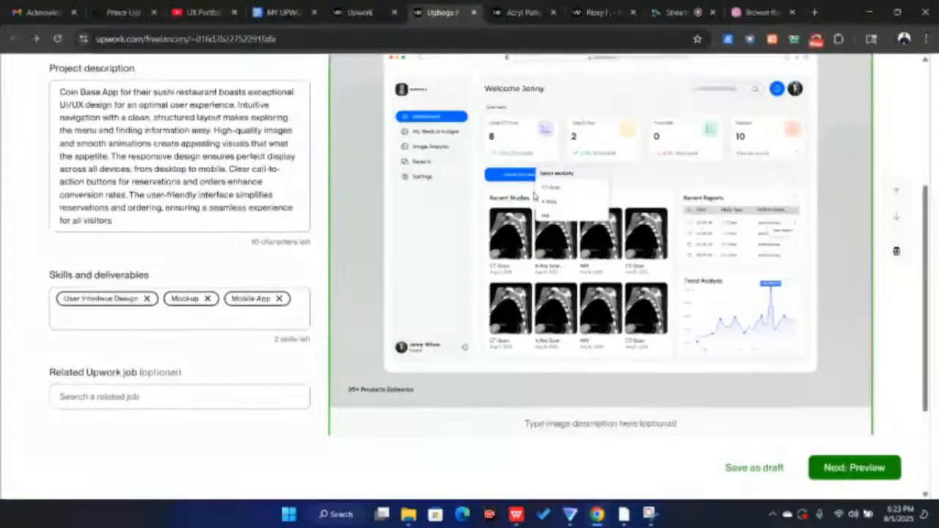
Upload the Design B image from the Downloads folder as additional project content below the dashboard image and check it in the form.
scroll(432, 156, "up", 1)
scroll(433, 155, "up", 1)
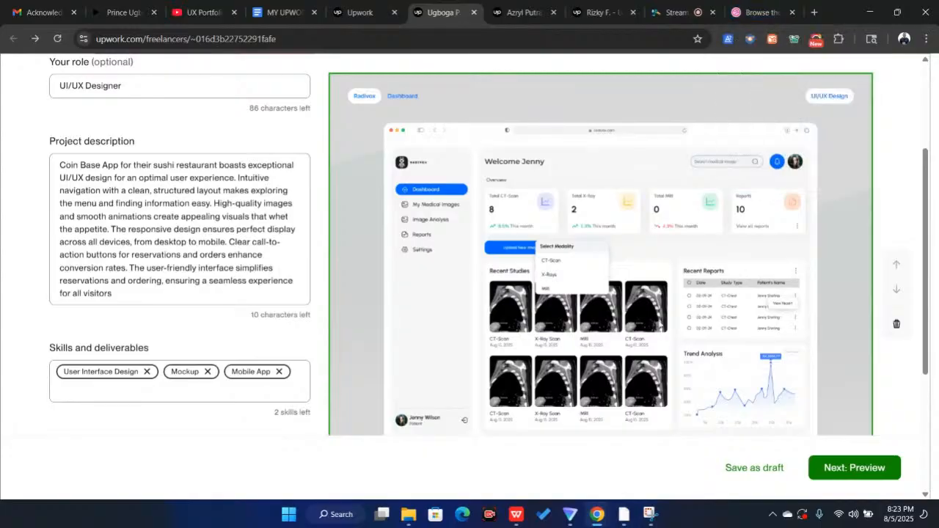
scroll(557, 341, "down", 2)
scroll(557, 341, "down", 1)
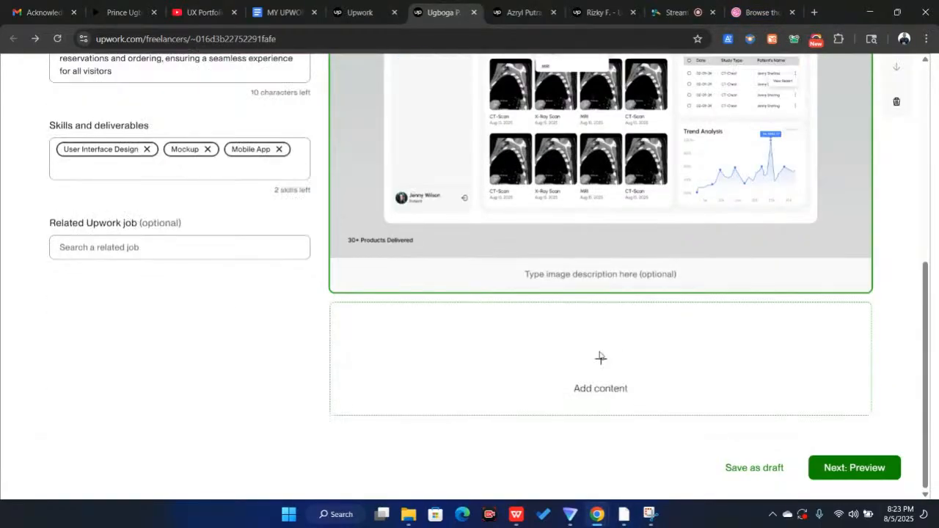
left_click(600, 360)
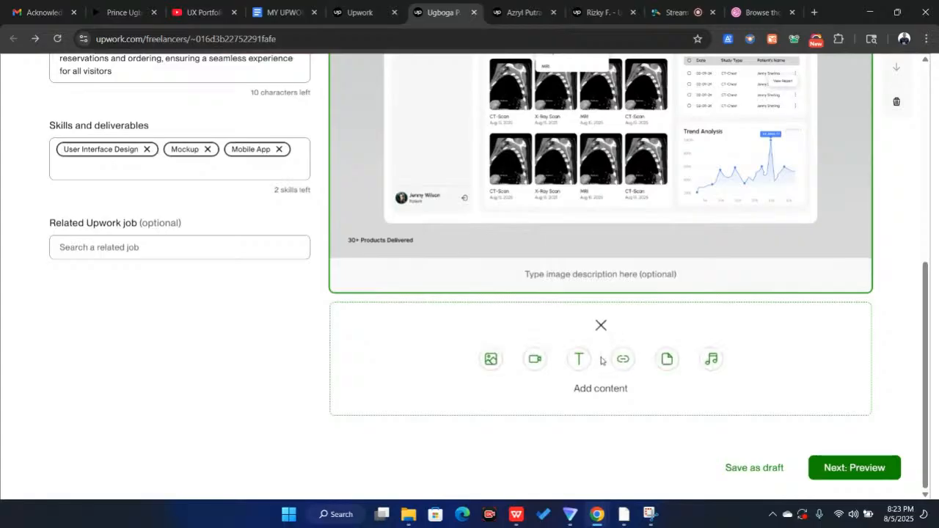
left_click(491, 363)
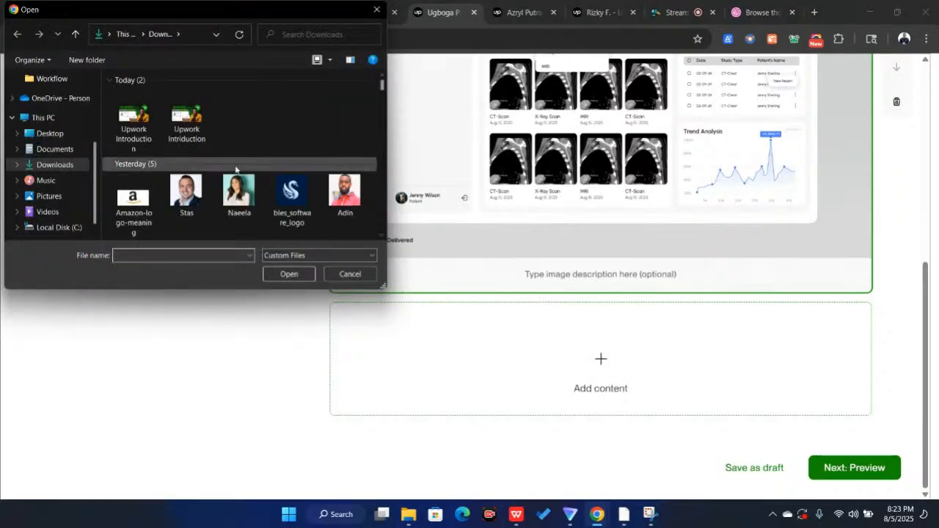
scroll(235, 170, "down", 10)
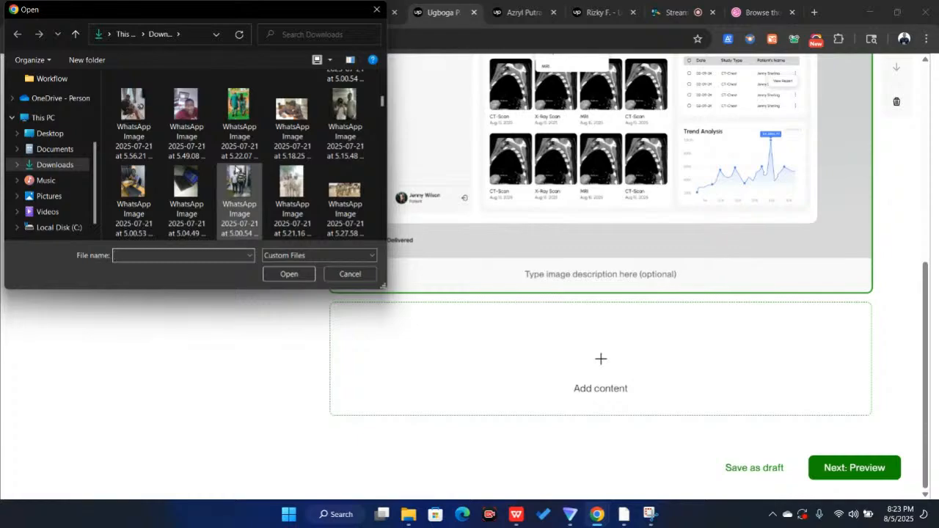
scroll(236, 169, "down", 10)
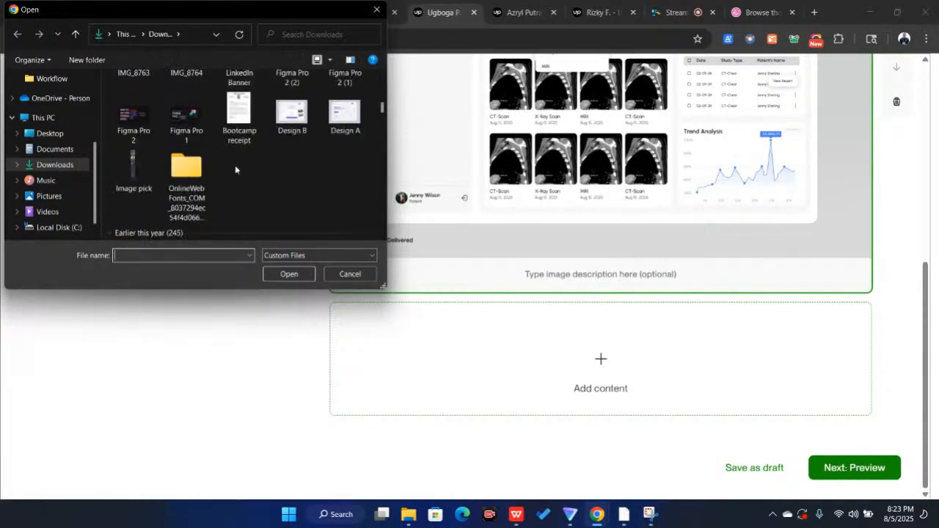
scroll(235, 165, "up", 3)
scroll(235, 165, "down", 4)
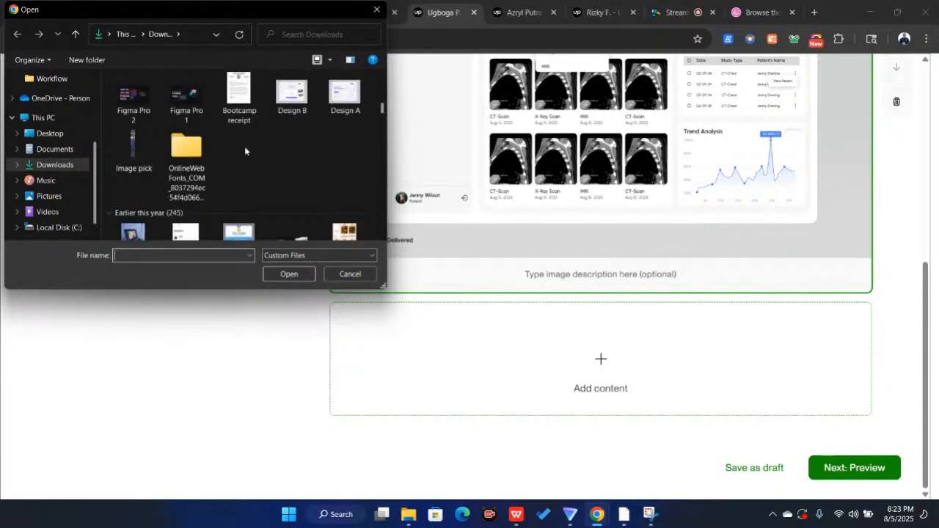
left_click(294, 86)
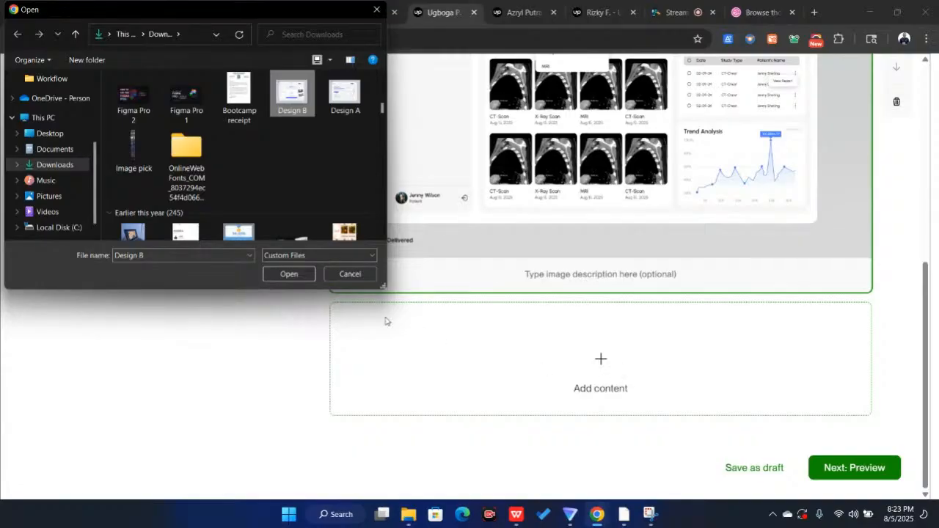
left_click(292, 276)
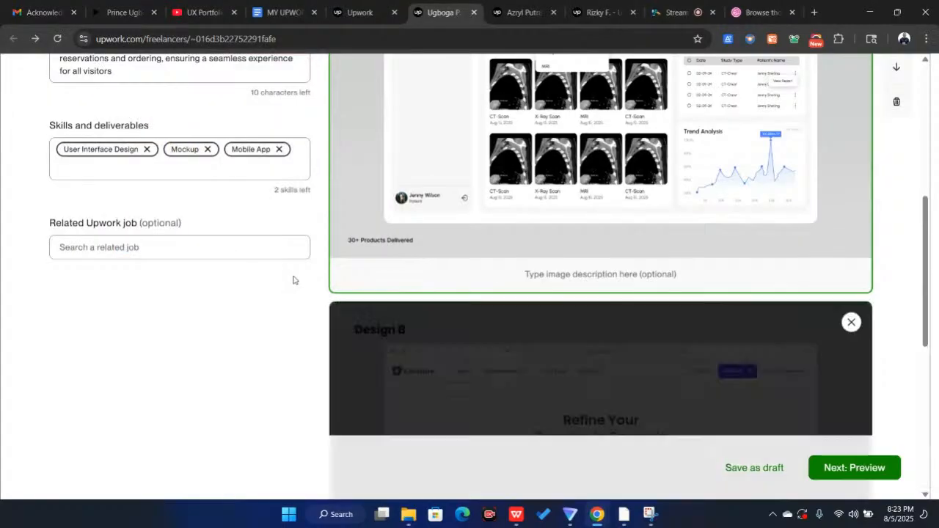
scroll(440, 220, "down", 3)
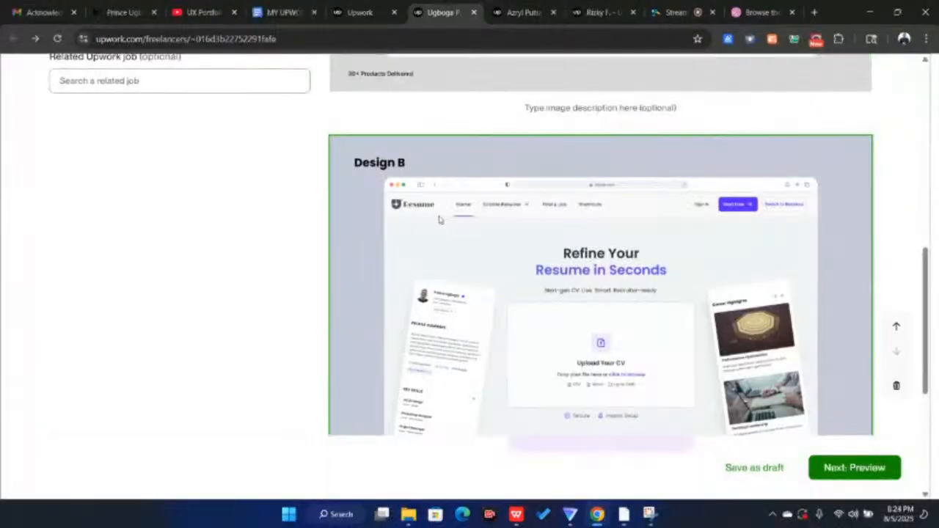
scroll(438, 218, "down", 1)
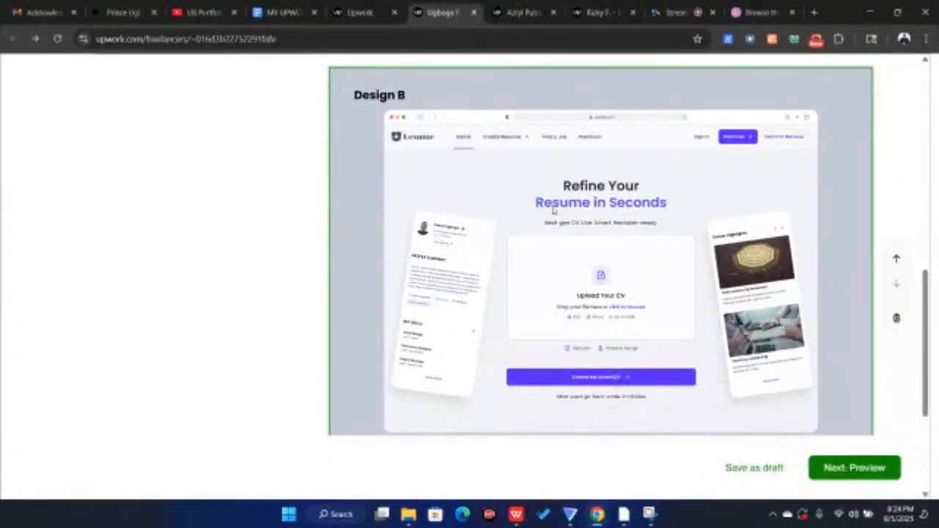
scroll(553, 211, "down", 1)
scroll(553, 210, "up", 3)
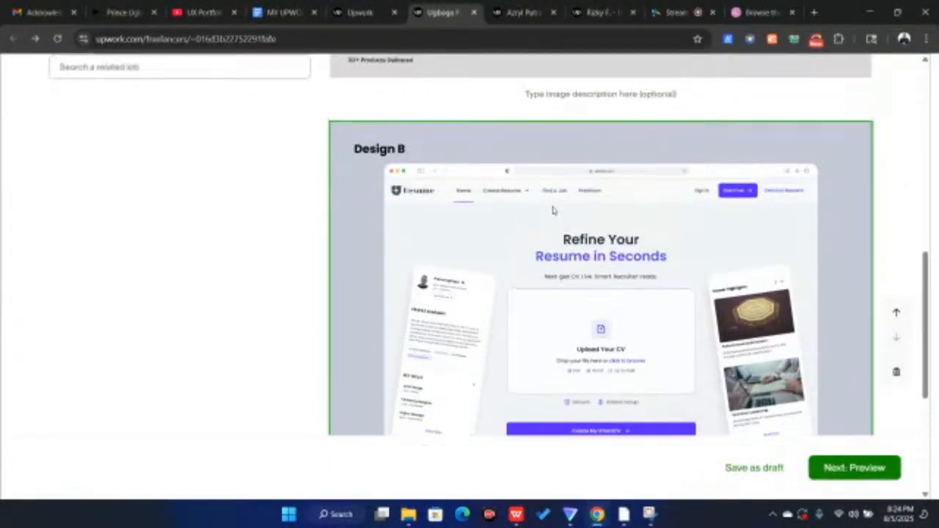
Advance to the project preview and review the description, skills and both images of the CoinBase Mobile App project.
left_click(861, 469)
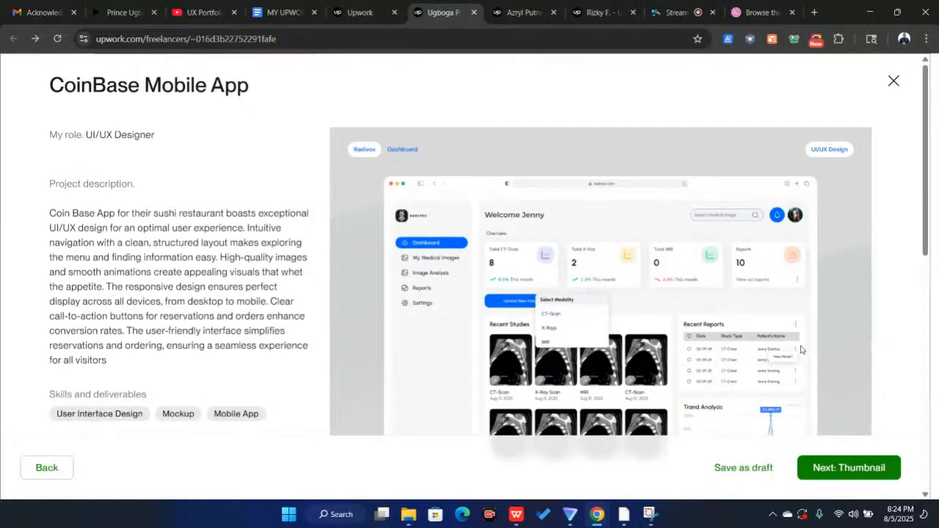
scroll(800, 349, "down", 10)
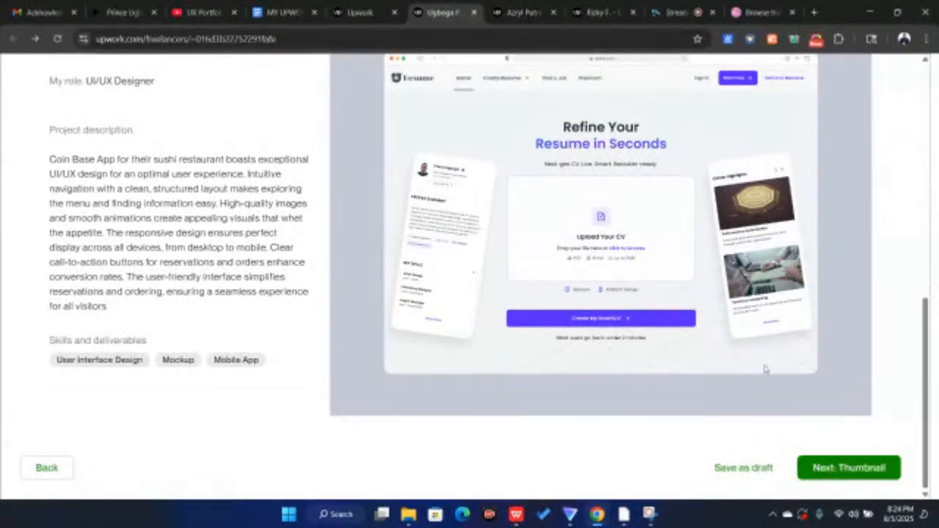
scroll(765, 369, "up", 10)
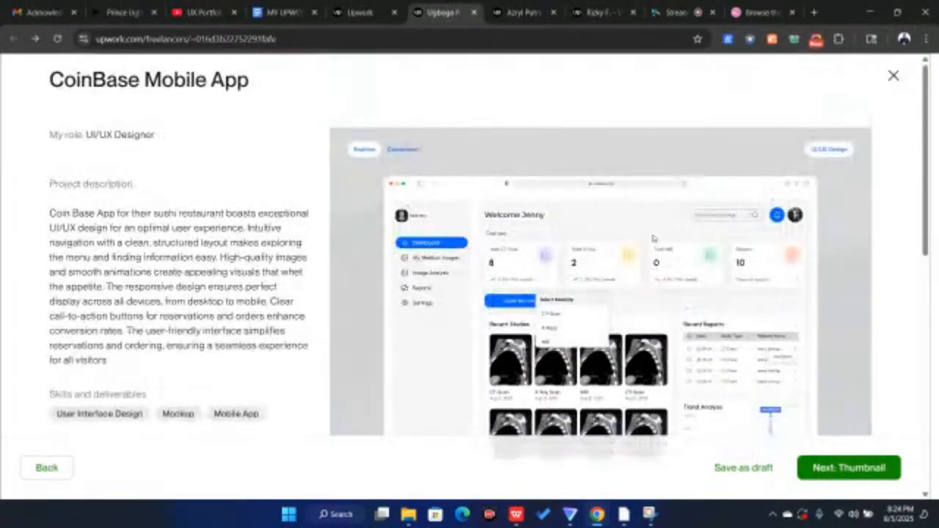
Compare both images as thumbnail, choose the Radivox dashboard image and publish the portfolio project.
left_click(855, 467)
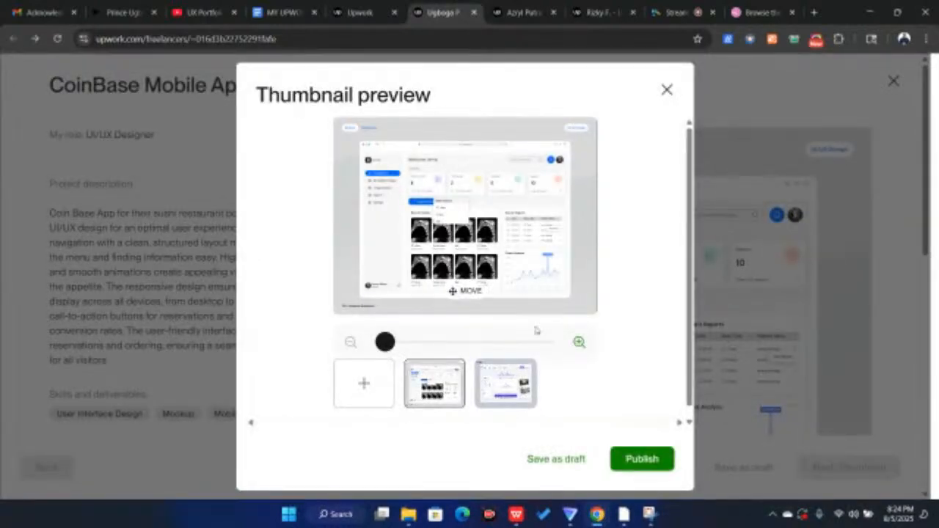
left_click(517, 389)
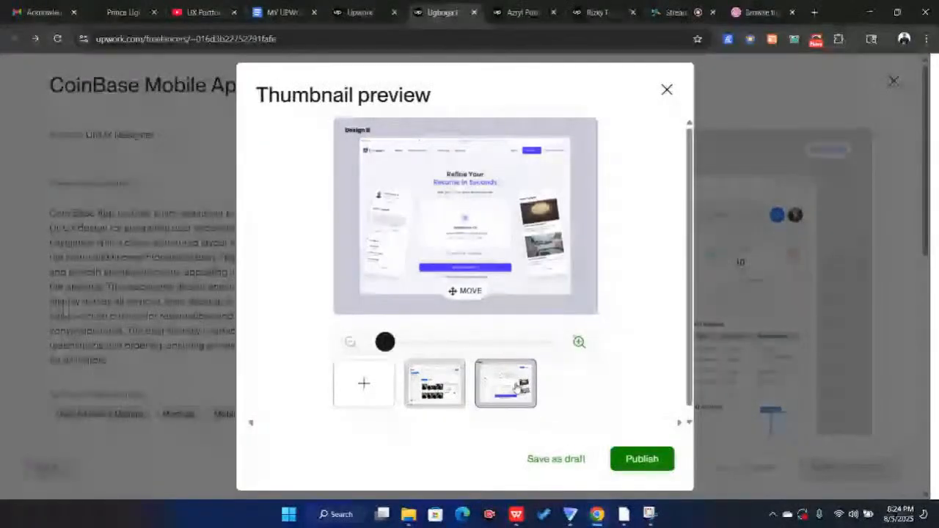
left_click(434, 382)
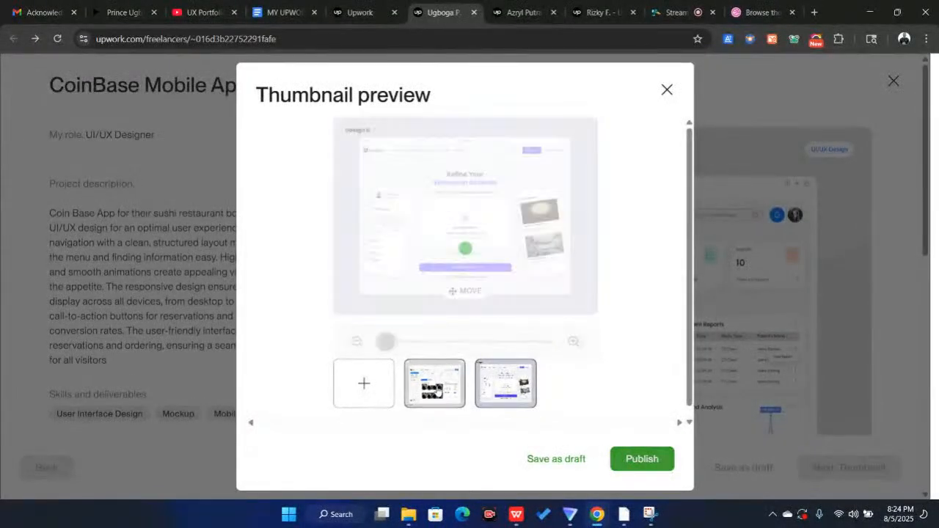
left_click(637, 459)
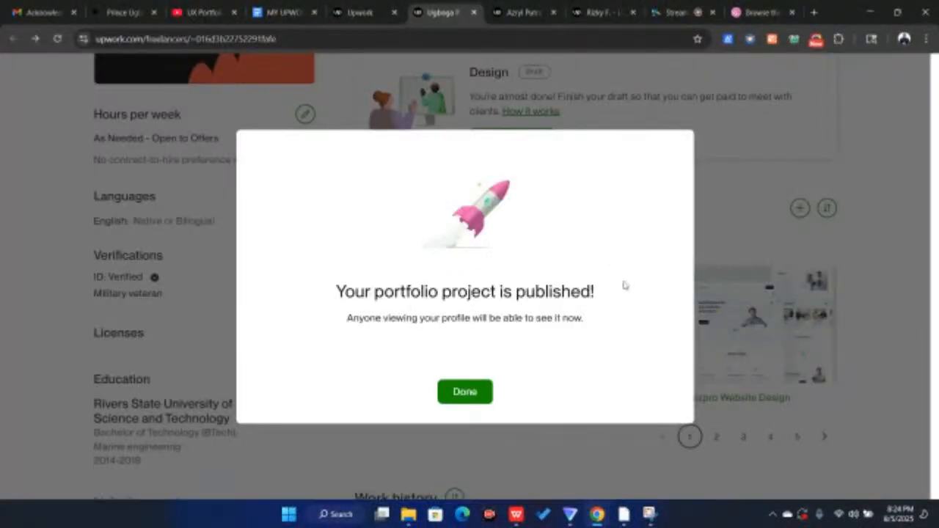
left_click(465, 391)
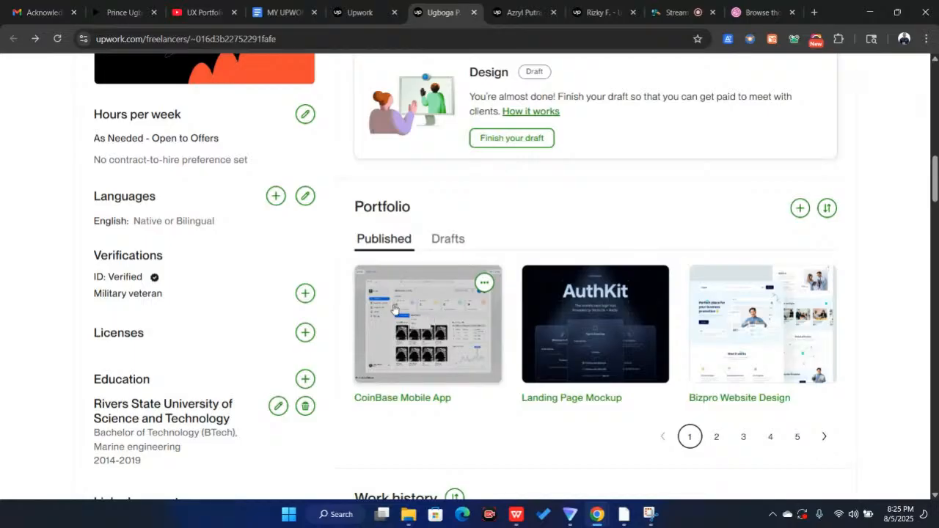
Review the freelancer profile's title, overview text, consultations and portfolio sections.
scroll(393, 309, "up", 3)
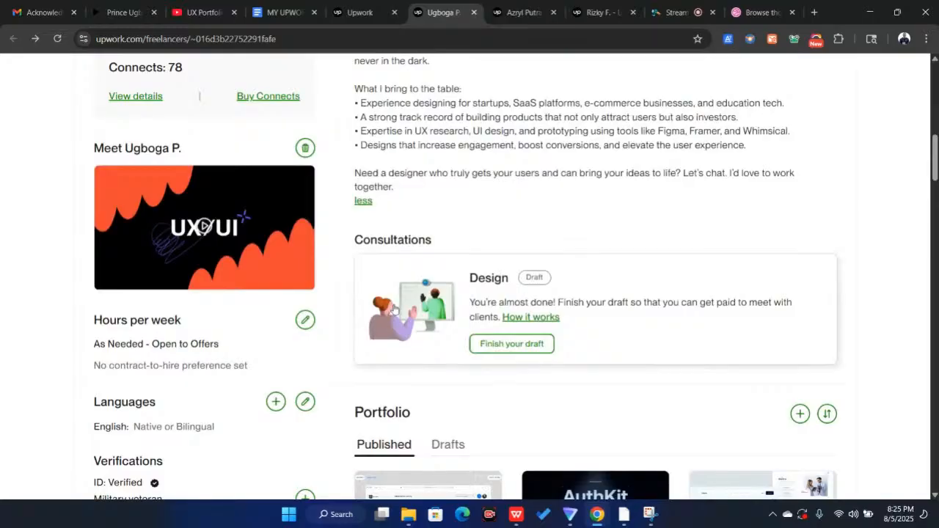
scroll(393, 309, "up", 4)
scroll(394, 305, "up", 4)
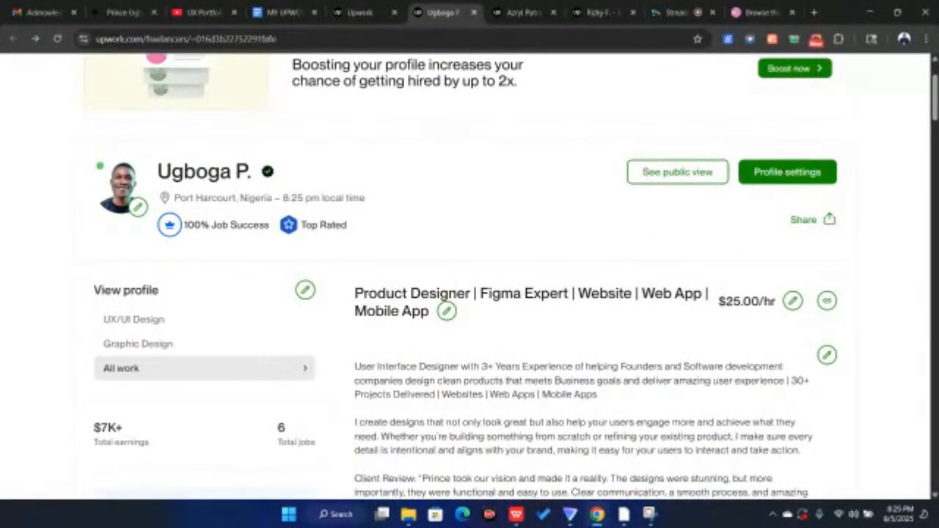
scroll(513, 358, "down", 2)
scroll(435, 326, "down", 3)
scroll(433, 325, "down", 4)
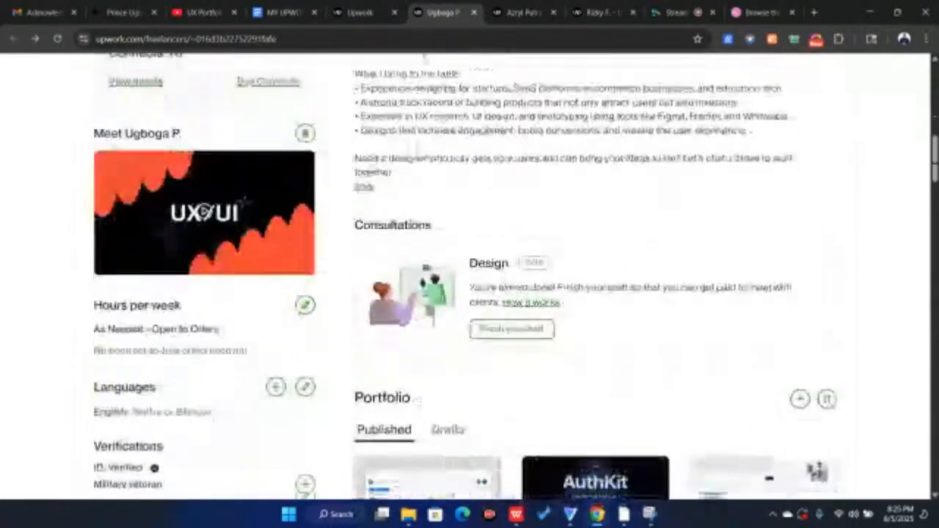
scroll(433, 325, "up", 1)
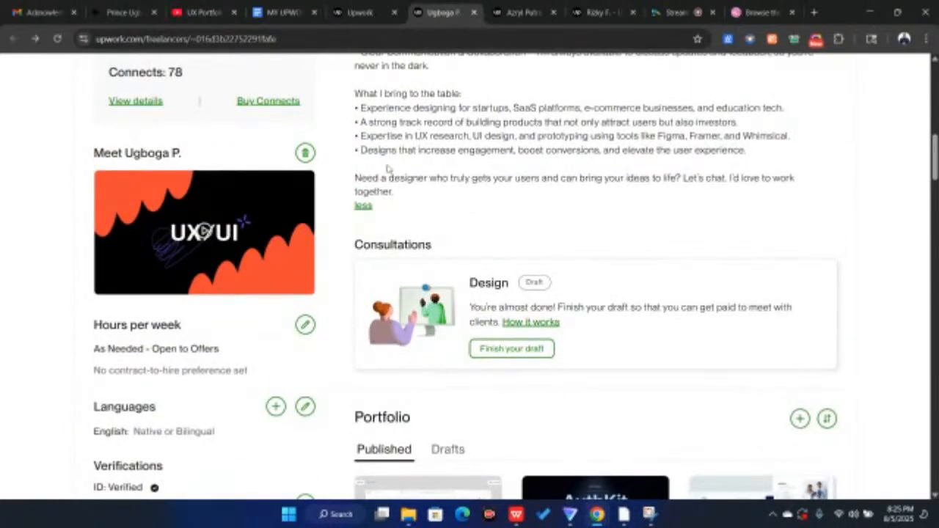
scroll(387, 168, "up", 3)
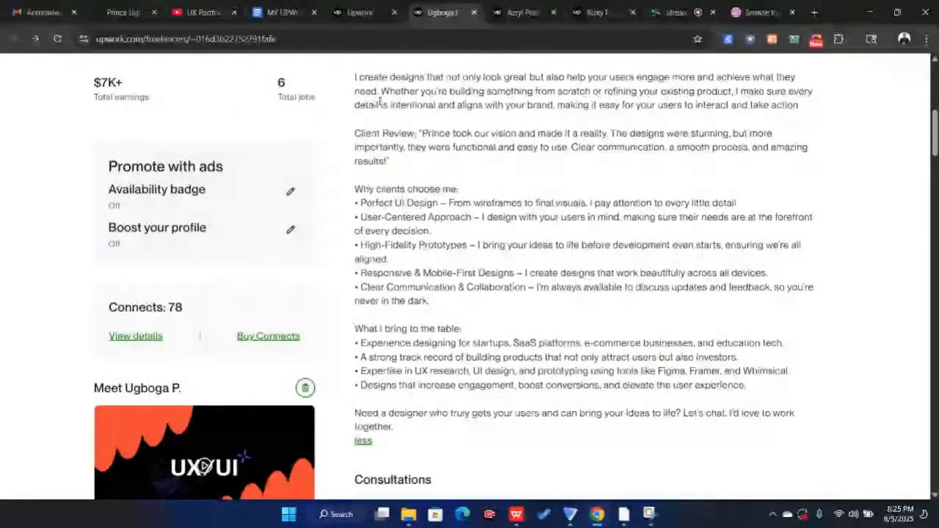
scroll(460, 247, "up", 2)
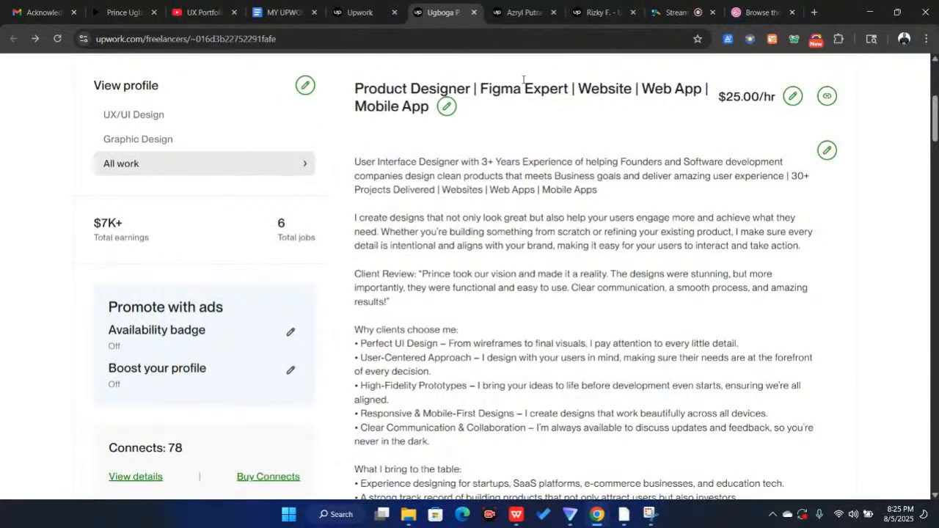
View the published CoinBase Mobile App project from the portfolio, checking its description, skills and images, and close it.
scroll(496, 179, "down", 1)
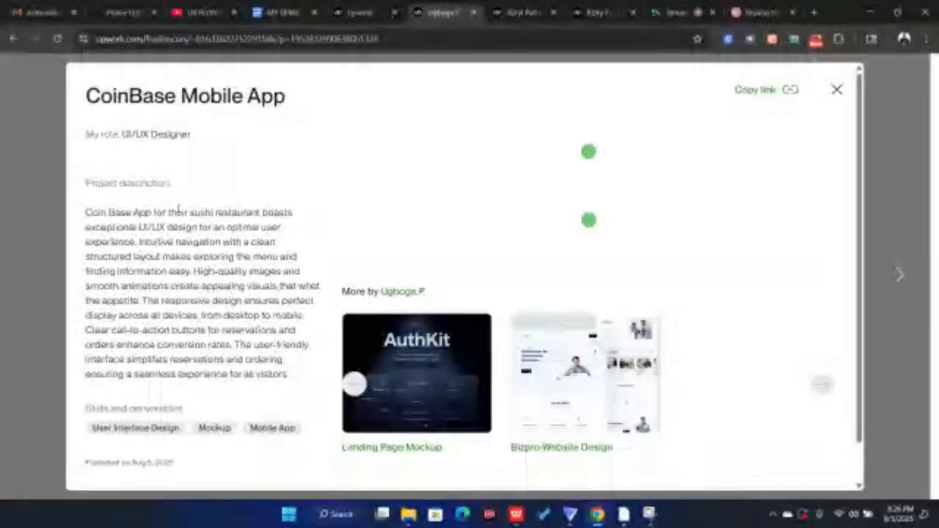
scroll(179, 209, "down", 2)
scroll(178, 209, "up", 2)
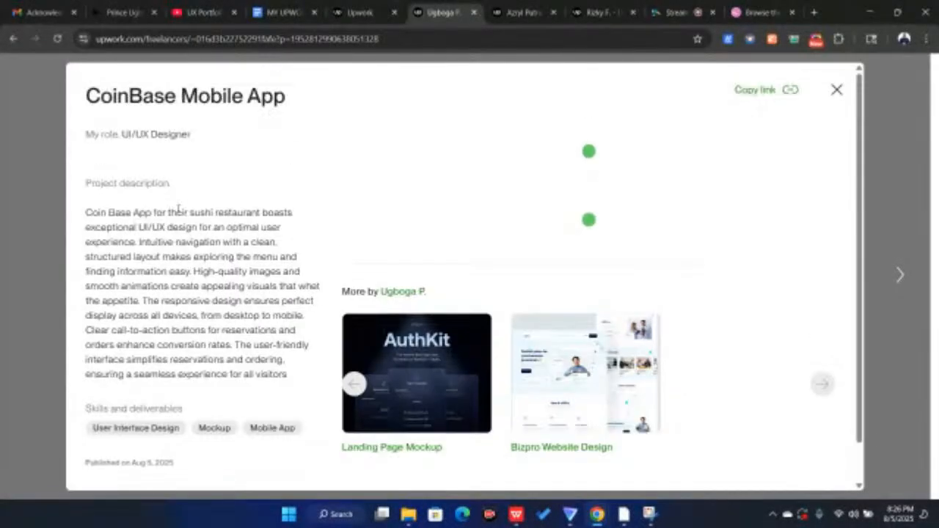
scroll(178, 209, "down", 2)
scroll(179, 209, "up", 2)
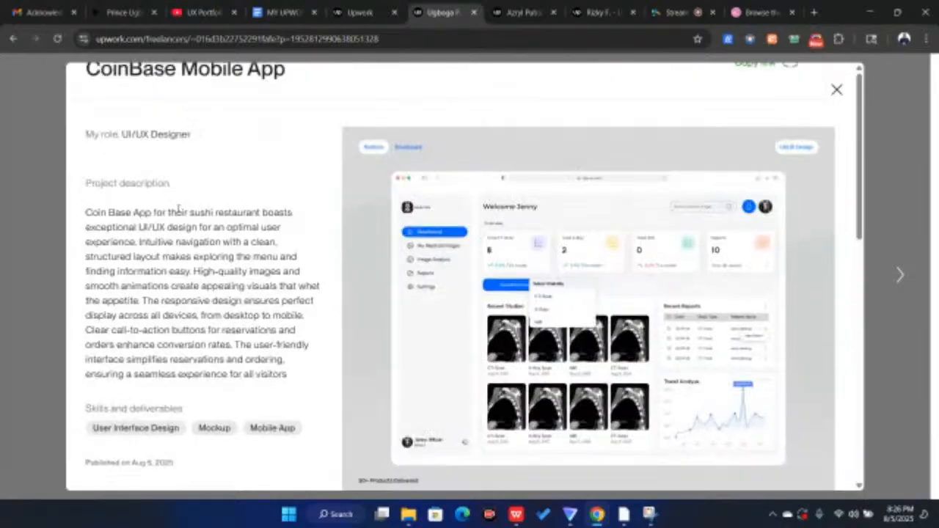
scroll(179, 209, "down", 2)
scroll(179, 209, "up", 2)
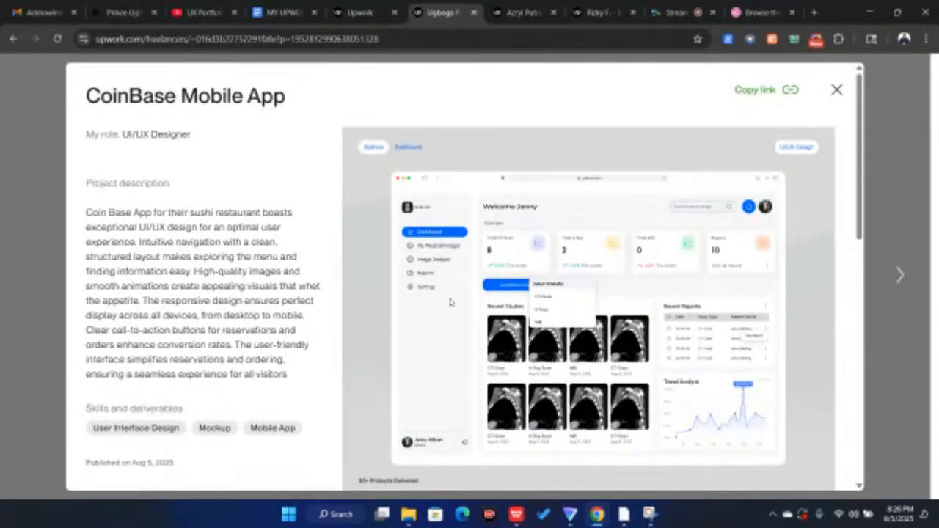
scroll(450, 302, "down", 10)
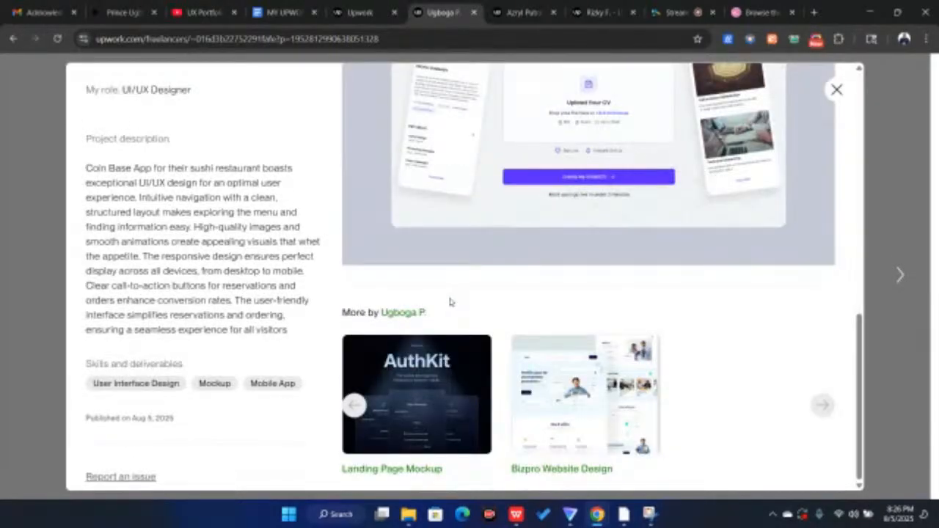
scroll(231, 267, "up", 10)
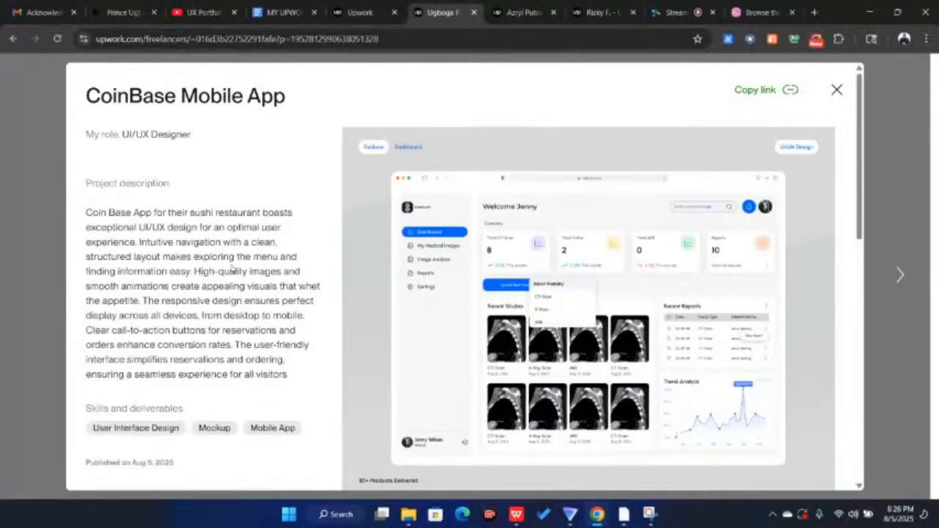
left_click(835, 92)
Open the published CoinBase Mobile App portfolio project for editing.
mouse_move(486, 174)
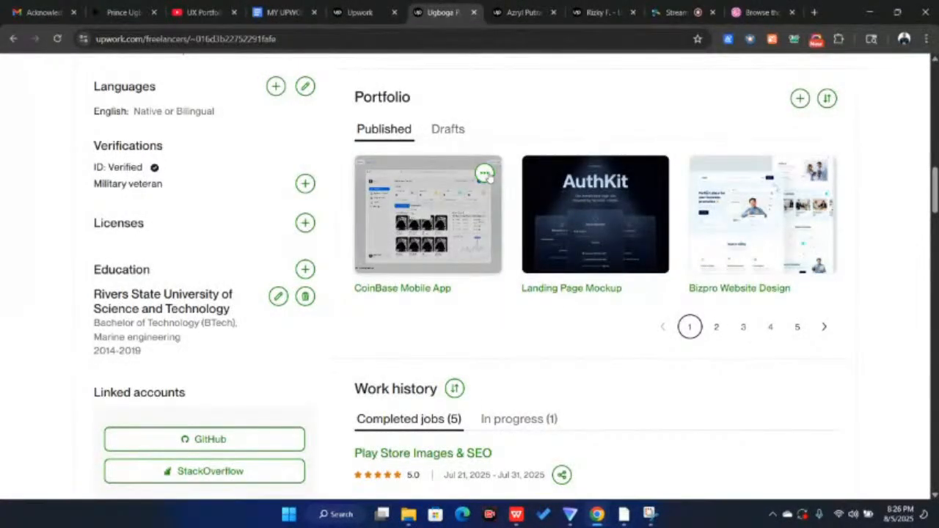
left_click(484, 174)
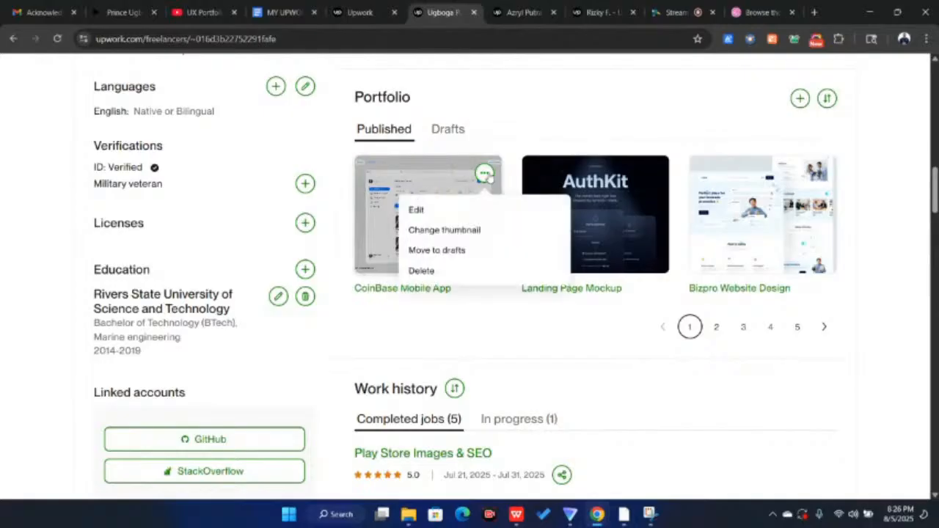
left_click(416, 211)
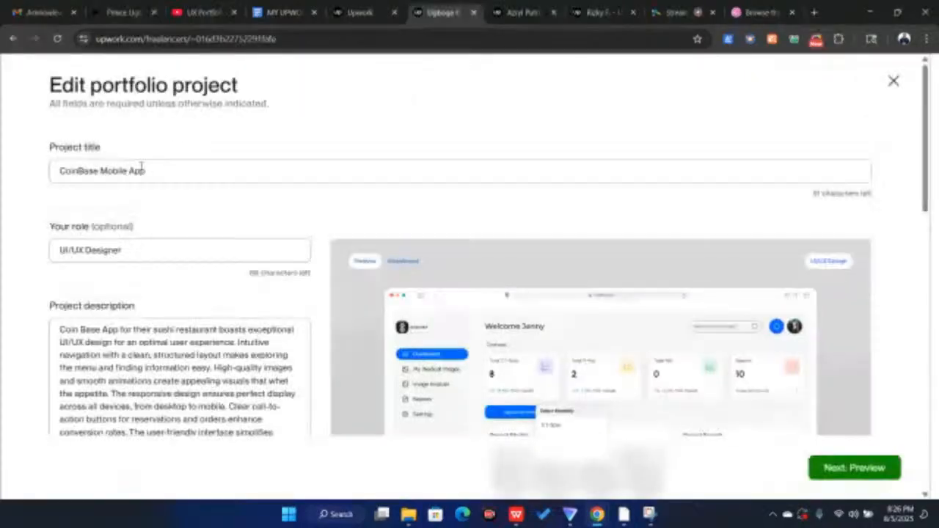
Retitle the portfolio project as Medical Dashboard, keep the Radivox dashboard image as thumbnail, and publish the edited project.
left_click_drag(148, 170, 43, 177)
type("M")
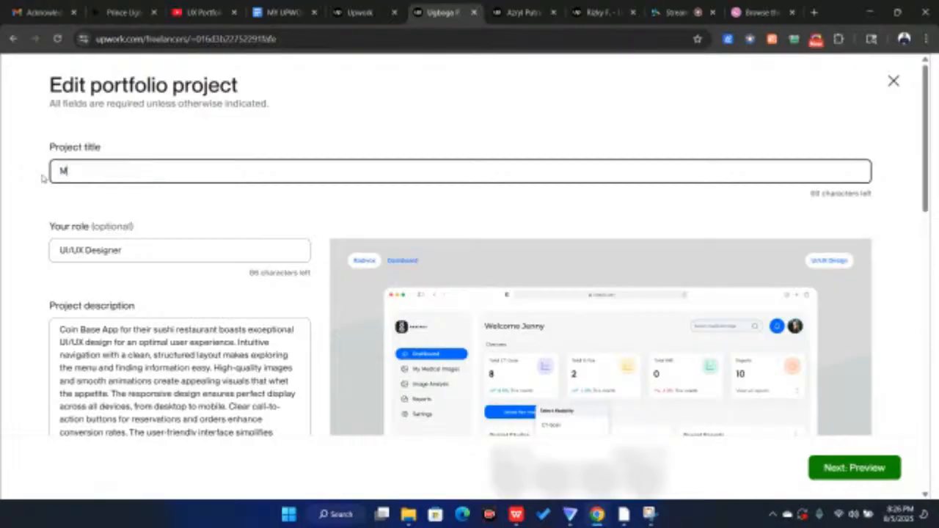
type("edical Dashboard")
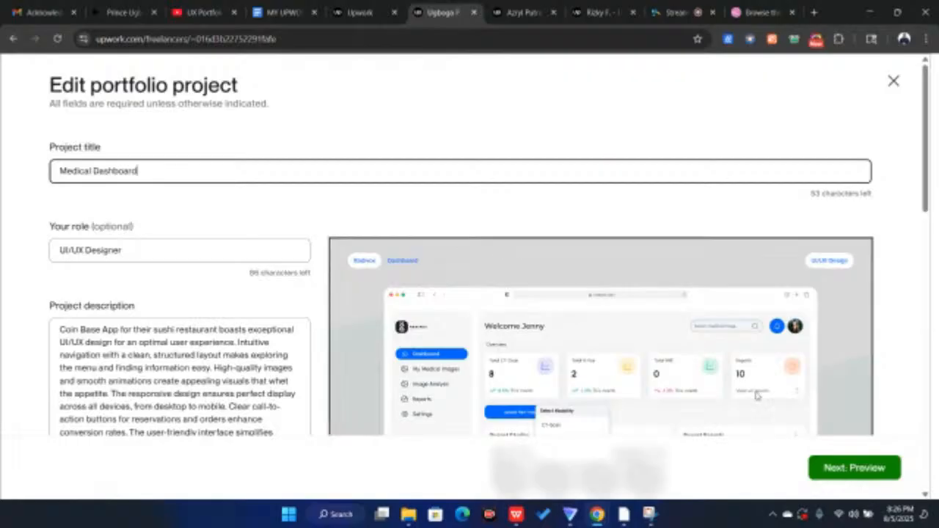
left_click(864, 472)
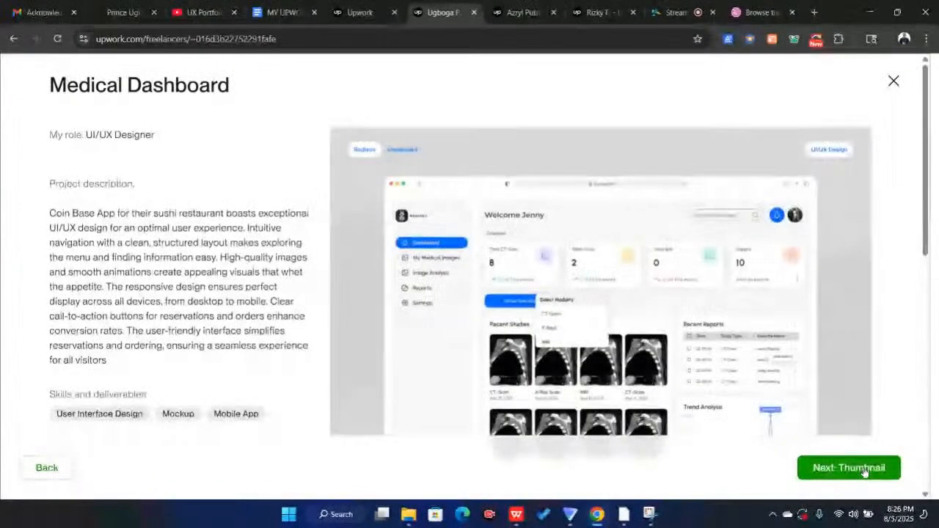
left_click(854, 468)
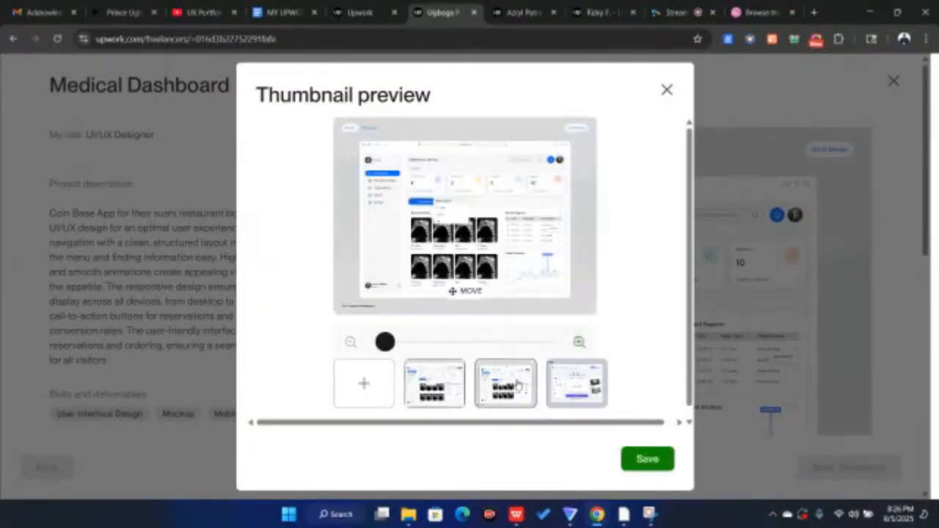
left_click(650, 463)
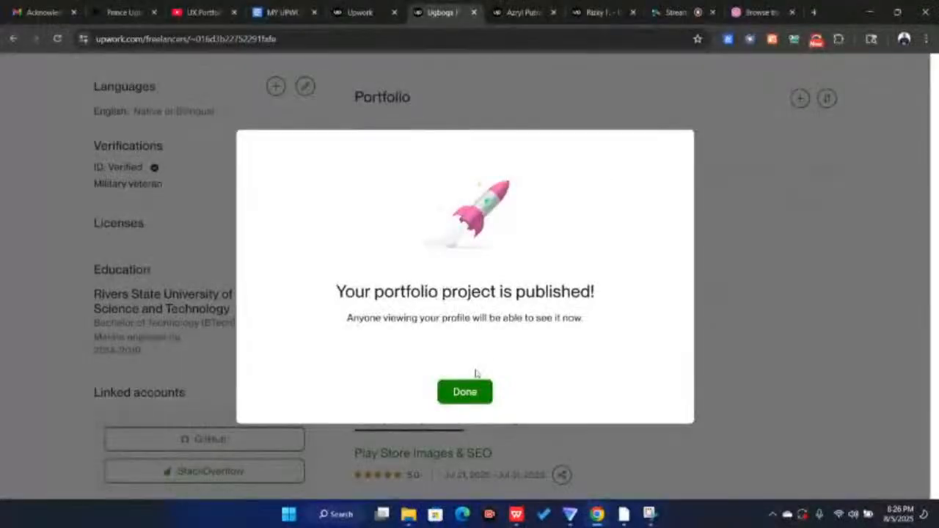
left_click(470, 391)
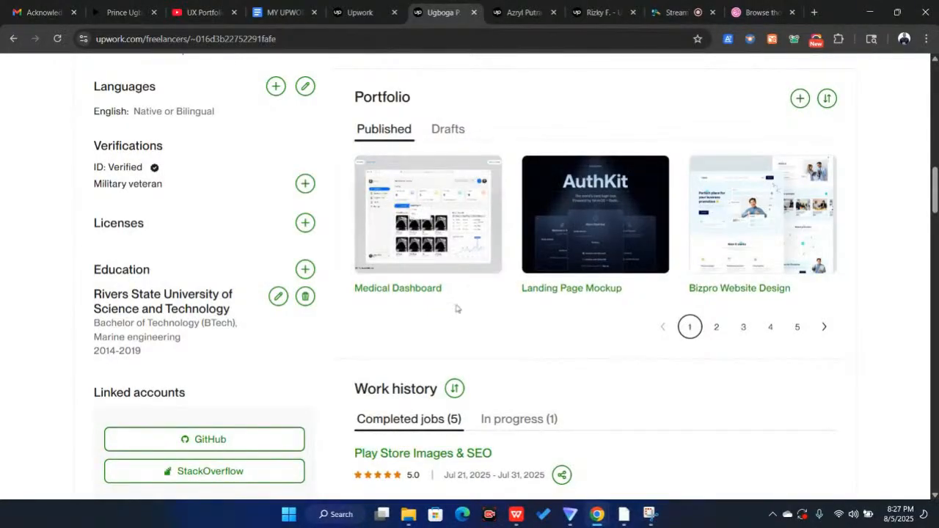
Review the profile's work history, project catalog, testimonials, certifications and employment history sections.
scroll(455, 307, "down", 3)
scroll(456, 303, "down", 1)
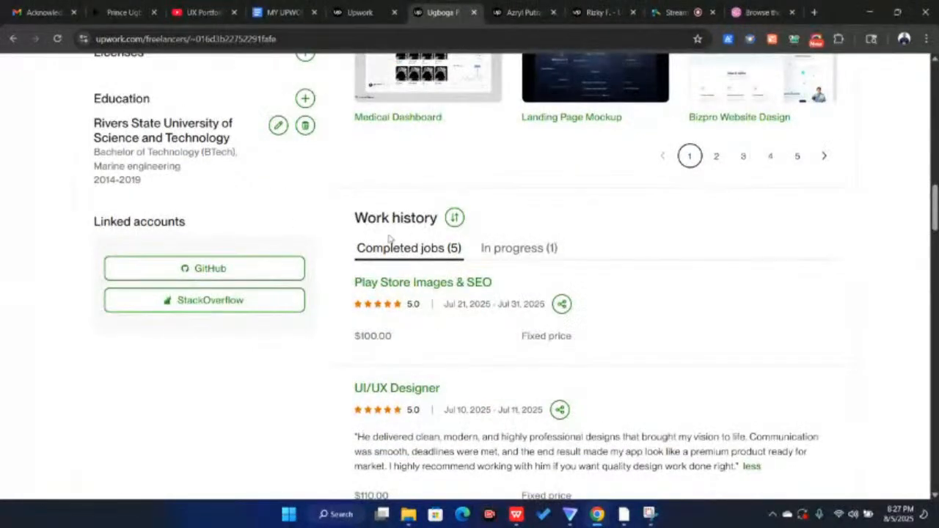
scroll(440, 297, "down", 3)
scroll(397, 287, "down", 8)
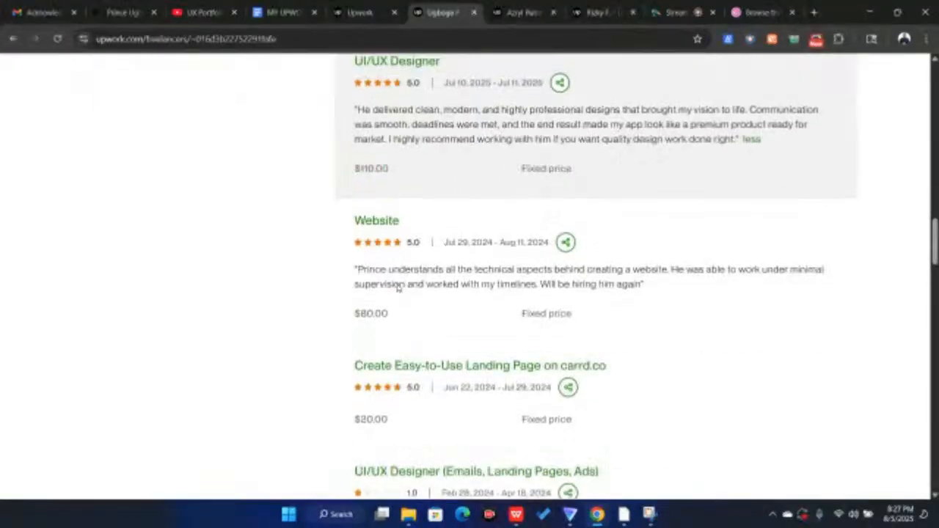
scroll(397, 288, "down", 4)
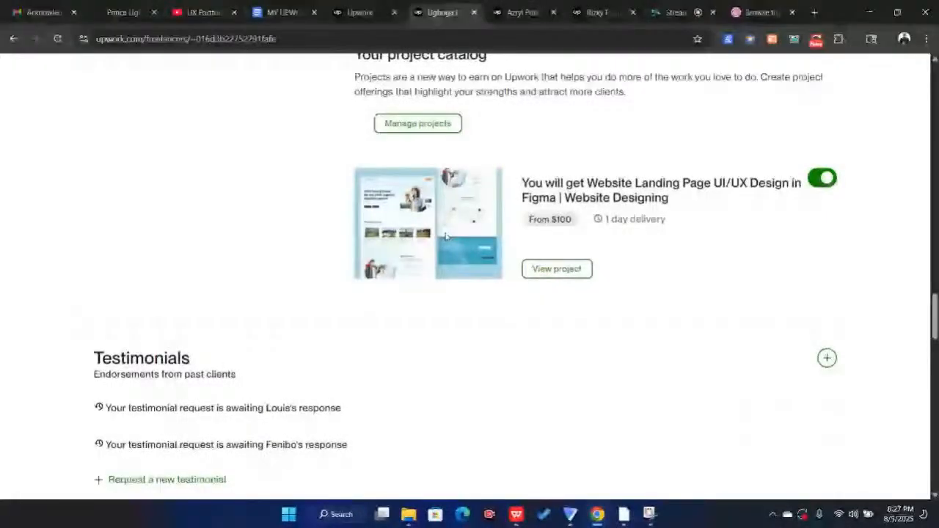
scroll(445, 236, "down", 5)
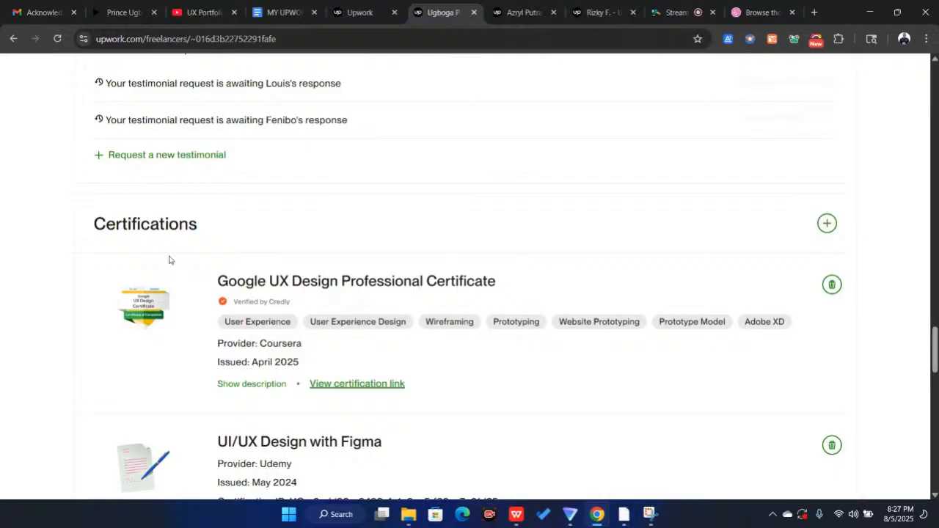
scroll(169, 260, "up", 1)
scroll(168, 260, "down", 2)
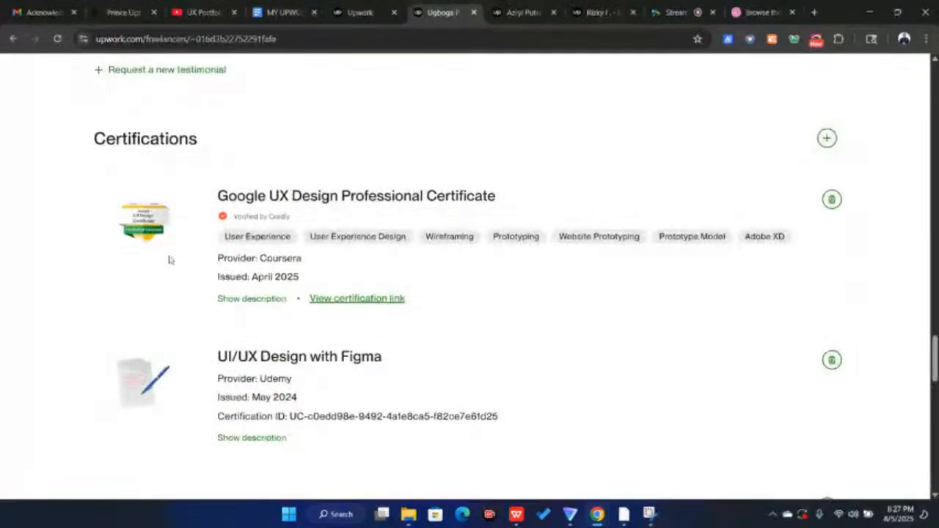
scroll(168, 259, "down", 4)
scroll(167, 320, "down", 1)
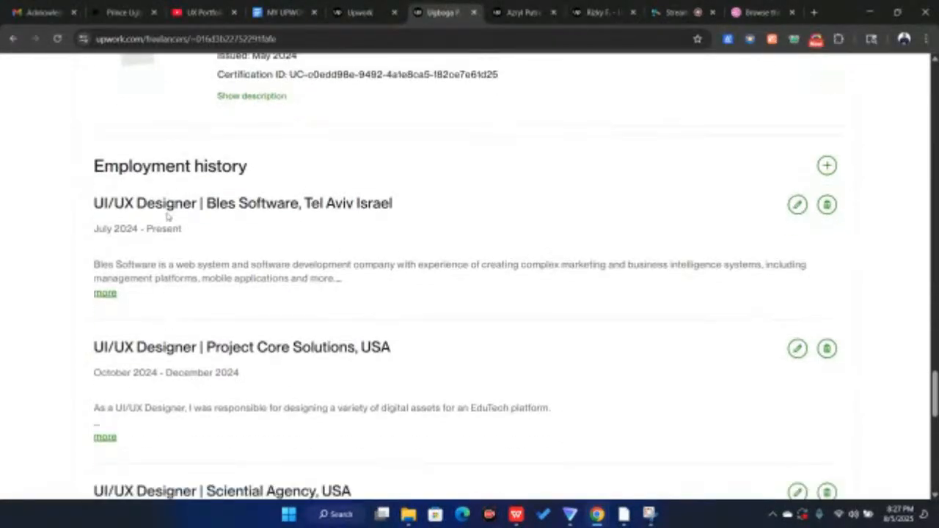
scroll(147, 264, "down", 1)
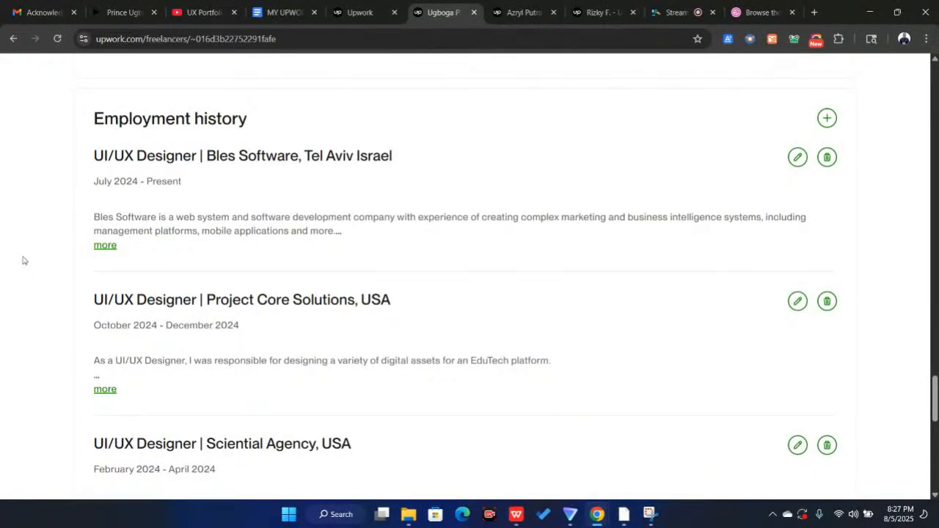
scroll(195, 274, "down", 1)
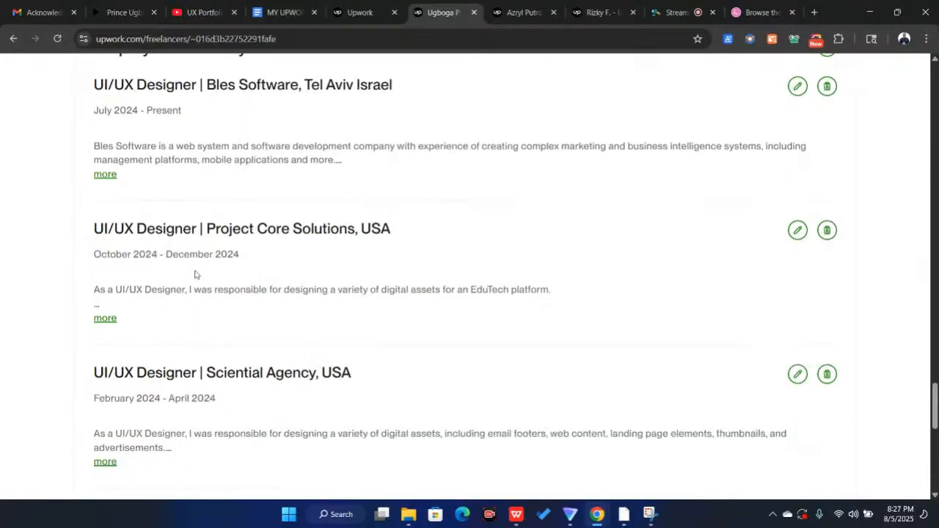
Start a new employment entry with the company X-plore Design Studio, look over its remaining fields, and close the form without saving.
scroll(350, 223, "up", 3)
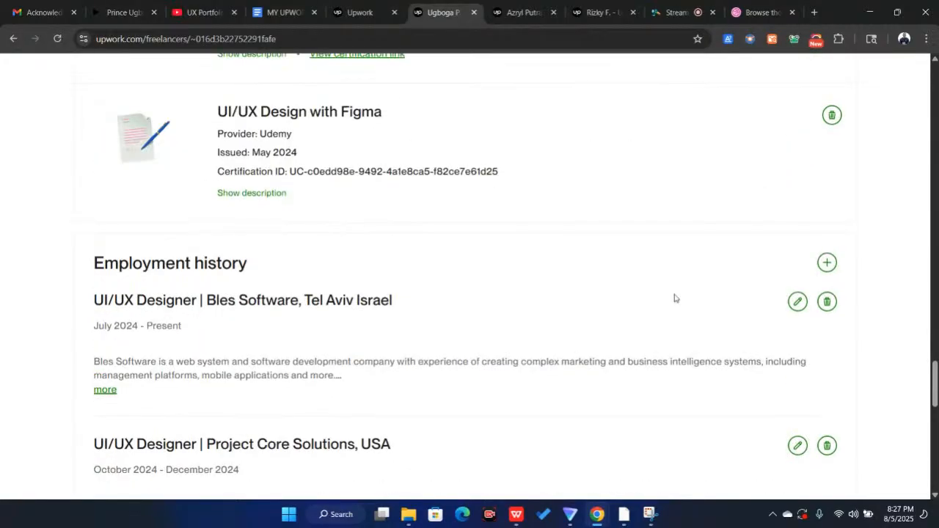
left_click(828, 264)
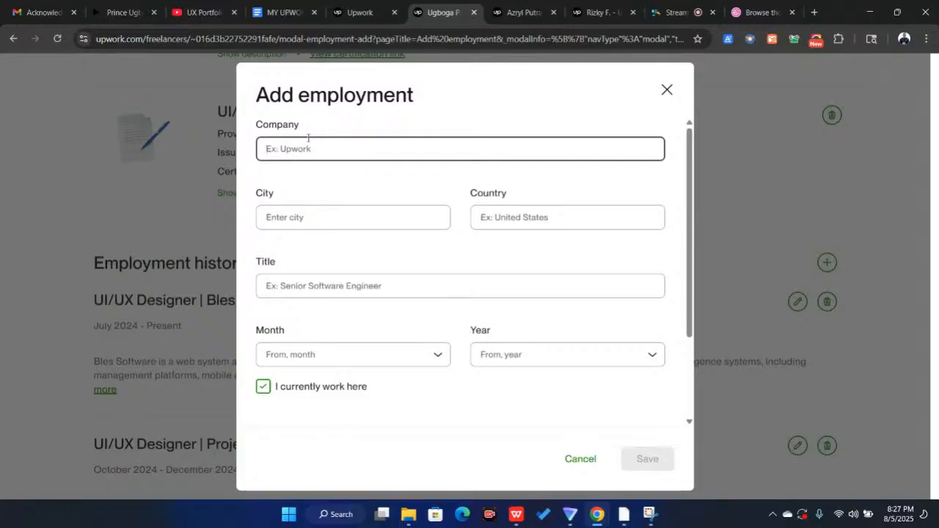
type("X-plore")
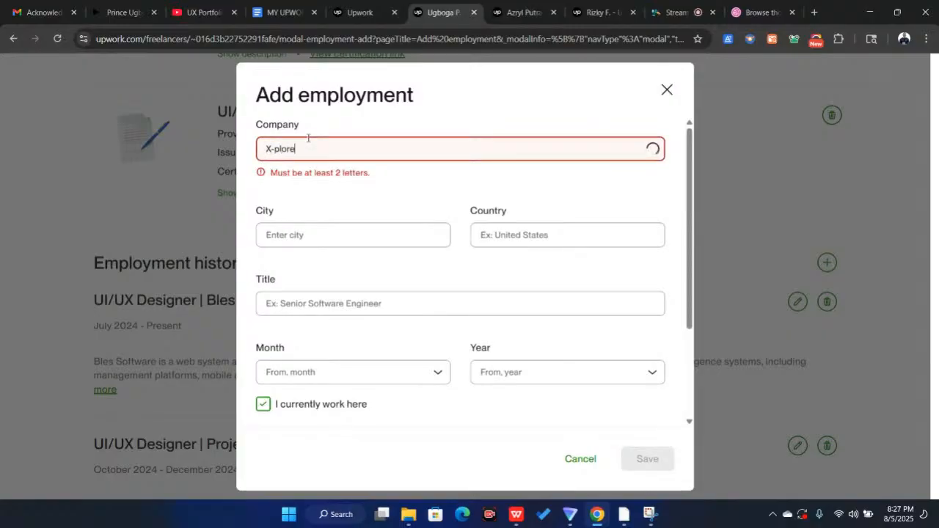
type(" Desi")
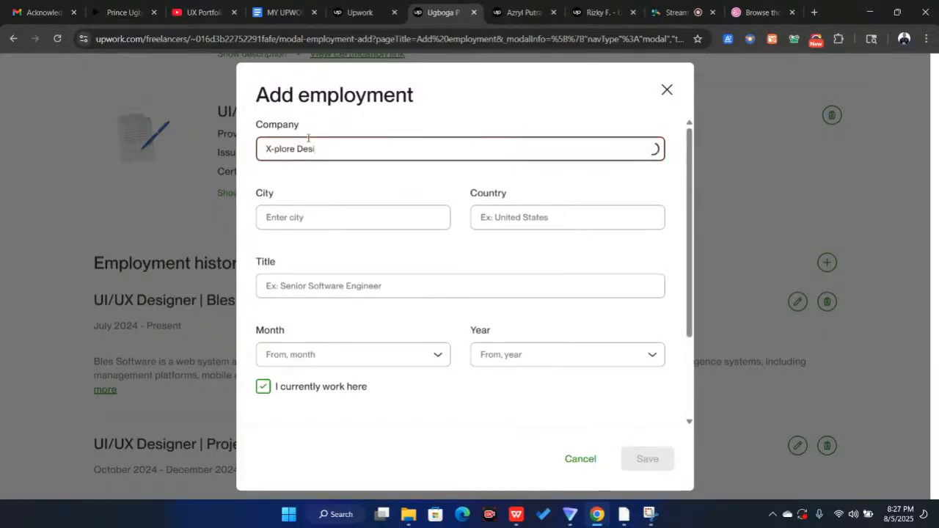
type("gn Stud")
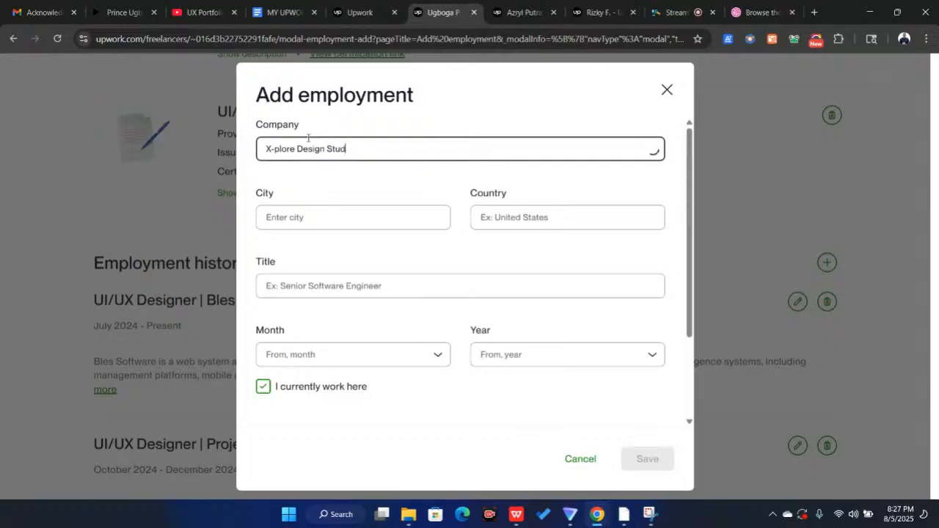
type("io")
left_click(330, 214)
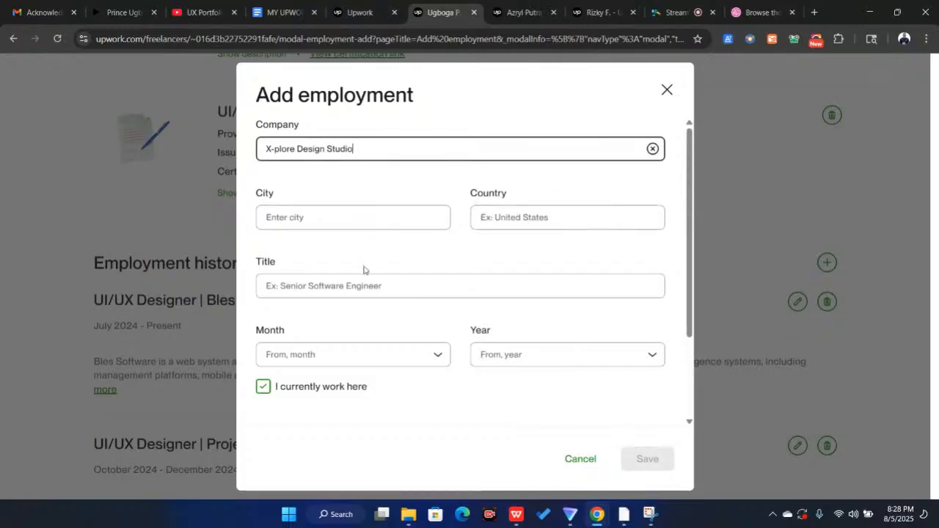
scroll(363, 268, "down", 1)
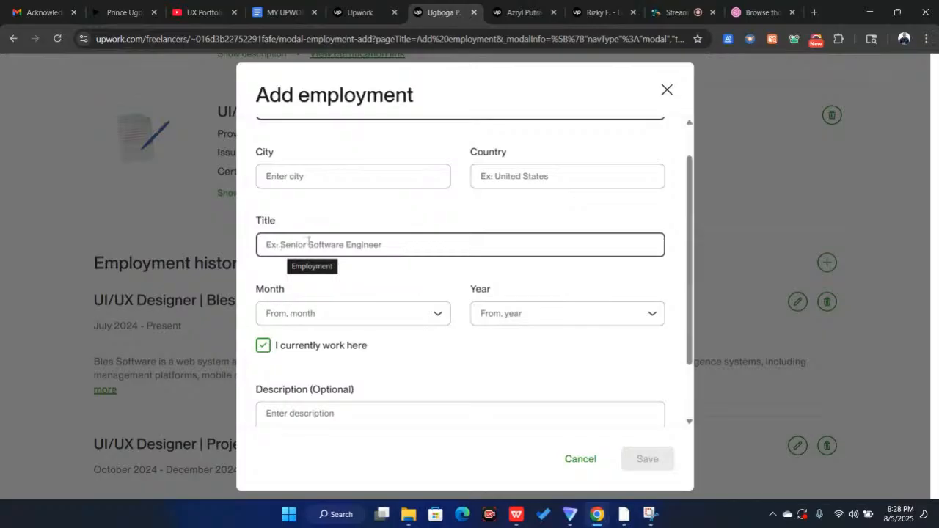
scroll(364, 245, "down", 1)
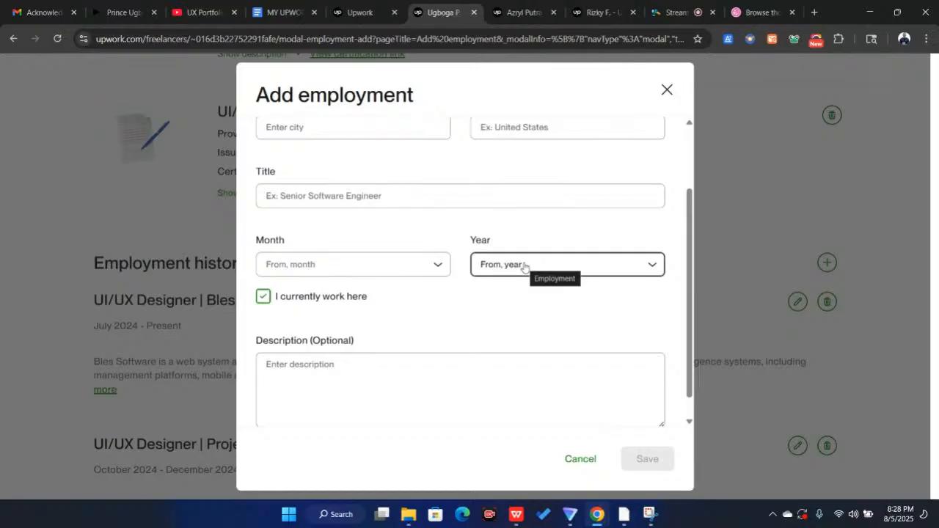
scroll(524, 266, "down", 1)
left_click(261, 336)
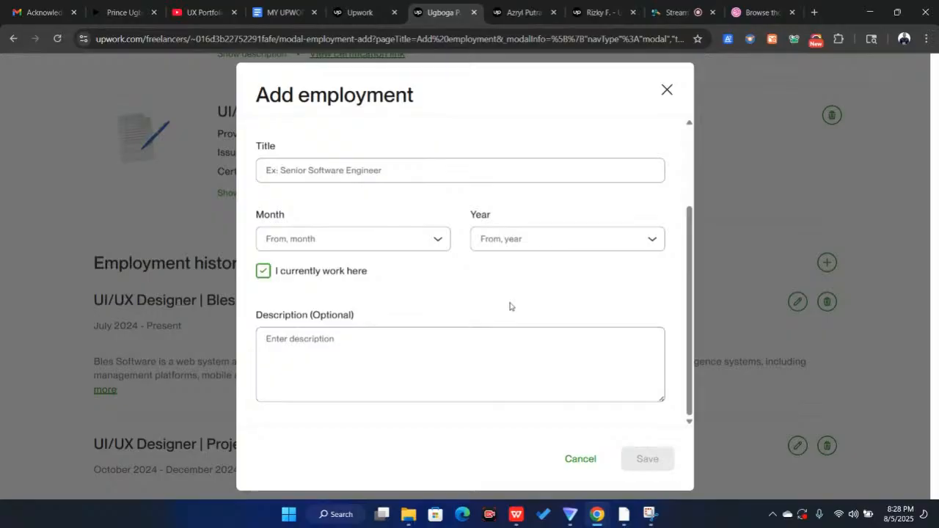
left_click(667, 91)
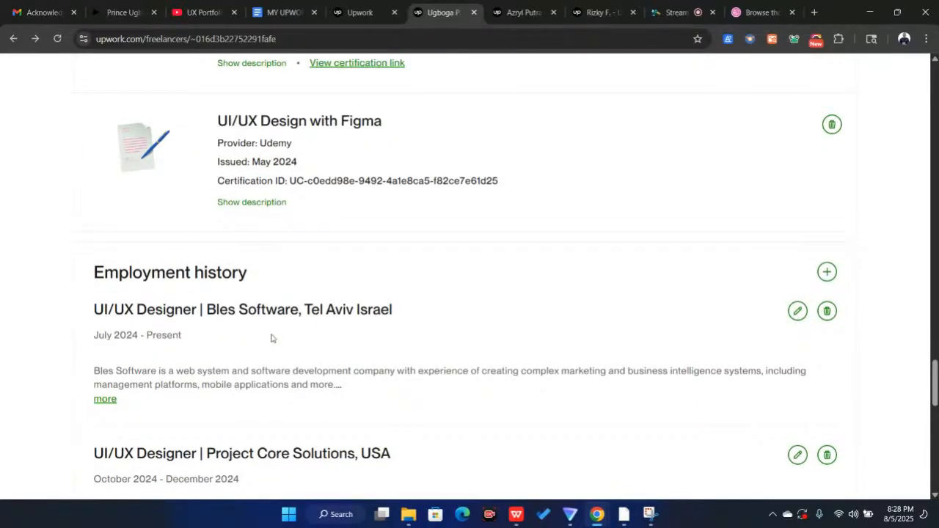
Review the full employment history with its older entries expanded, along with the other experiences, certifications and testimonials sections.
scroll(271, 339, "down", 8)
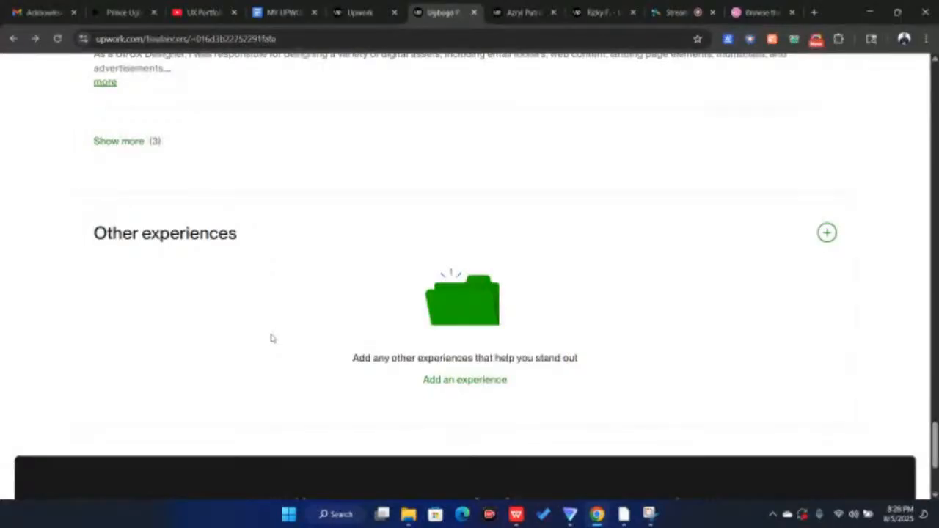
scroll(369, 266, "up", 6)
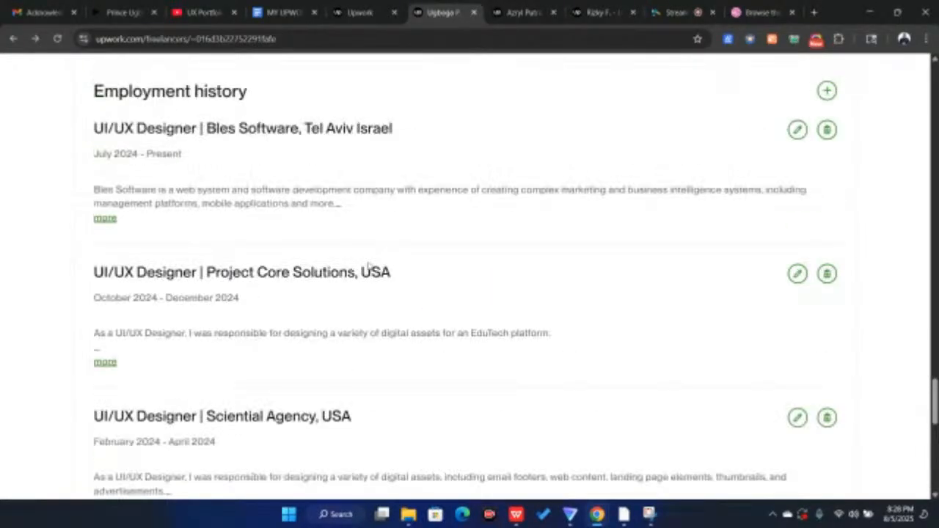
scroll(369, 266, "up", 1)
scroll(212, 381, "down", 2)
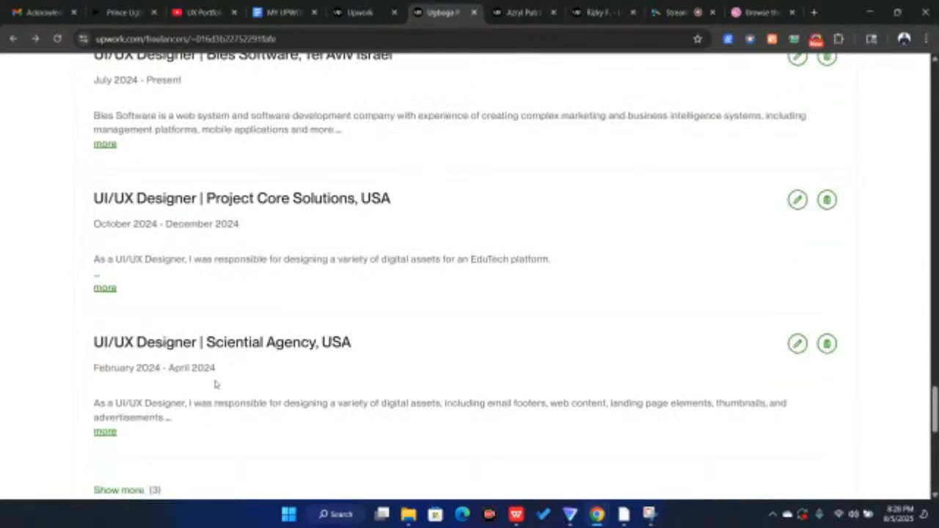
scroll(215, 384, "down", 1)
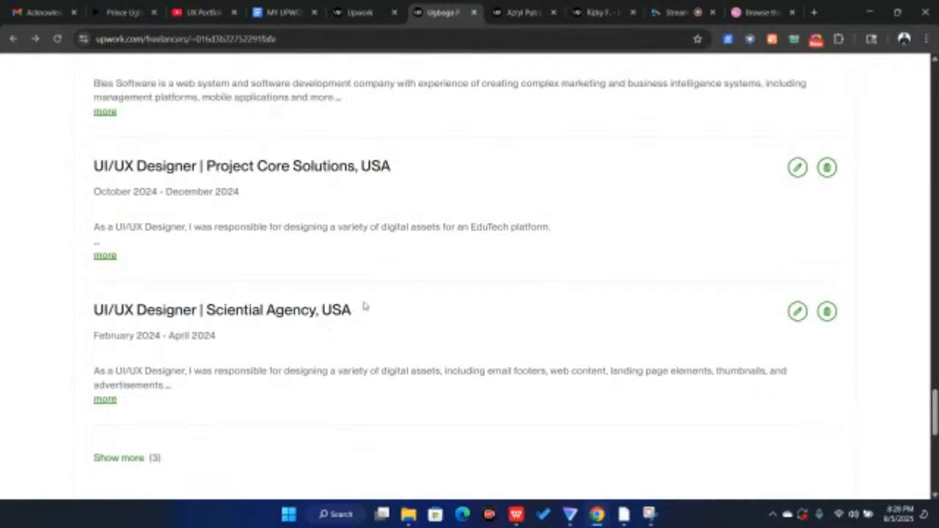
scroll(383, 168, "up", 2)
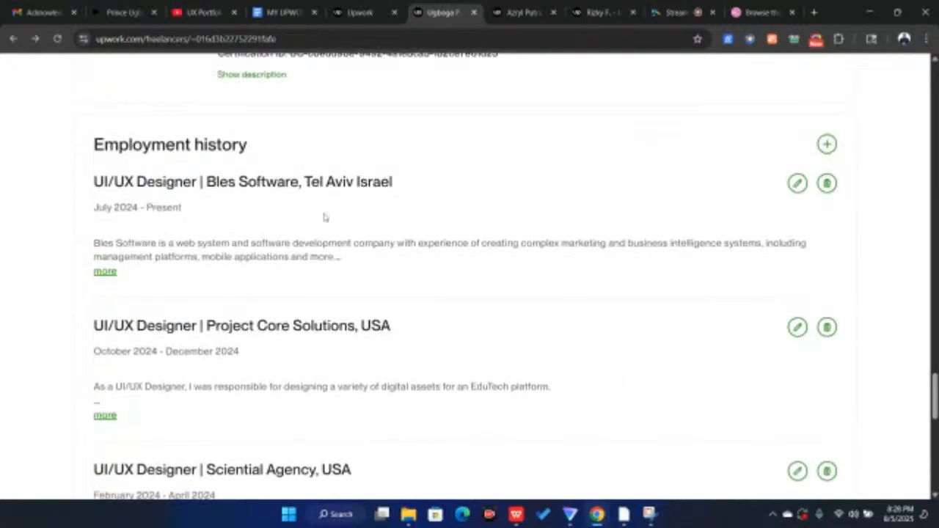
scroll(59, 339, "down", 4)
left_click(112, 341)
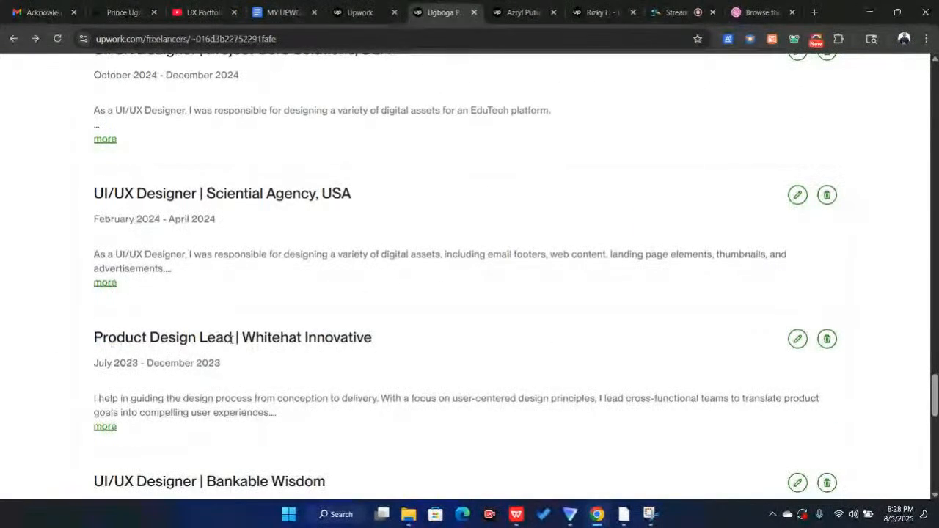
scroll(230, 342, "down", 3)
scroll(220, 288, "up", 2)
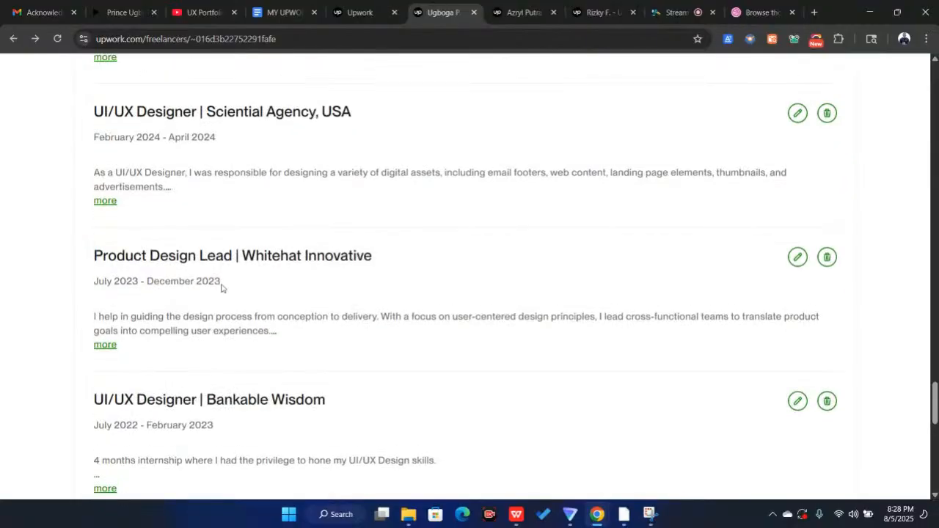
scroll(237, 226, "up", 4)
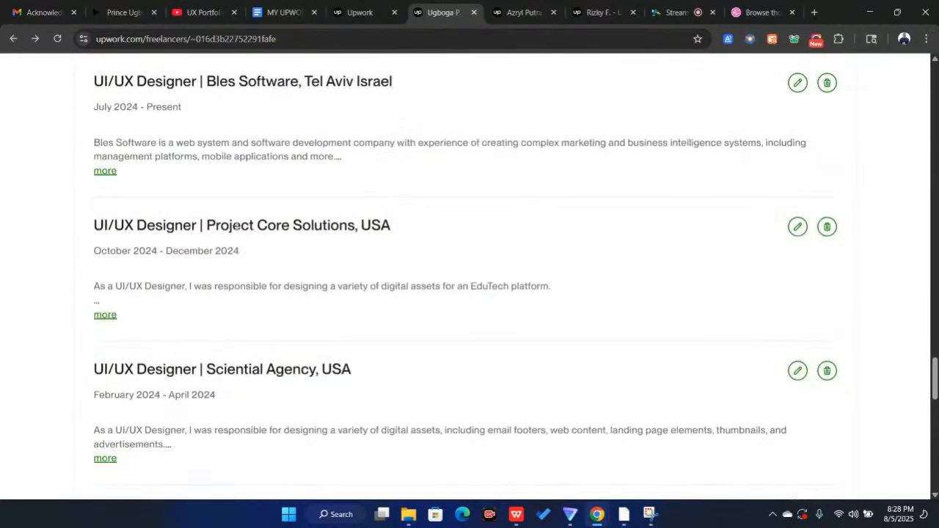
scroll(213, 269, "up", 2)
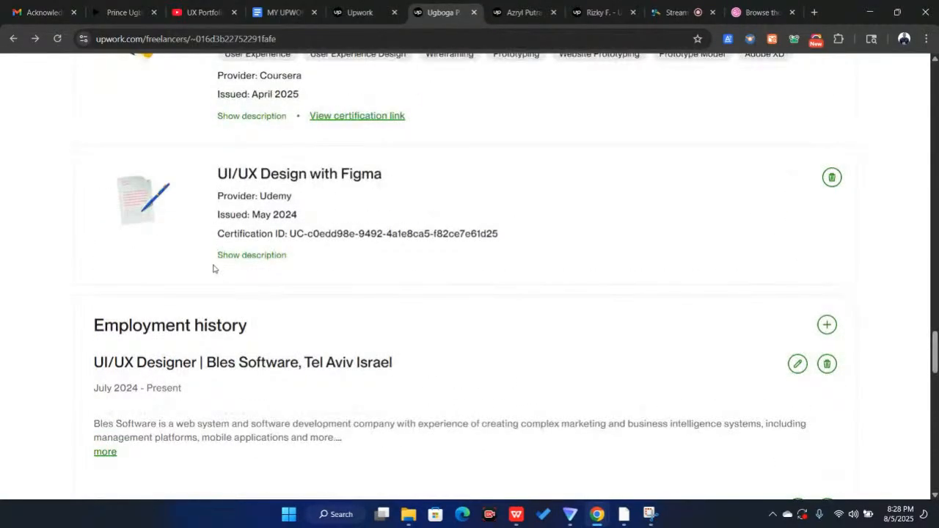
scroll(214, 268, "up", 1)
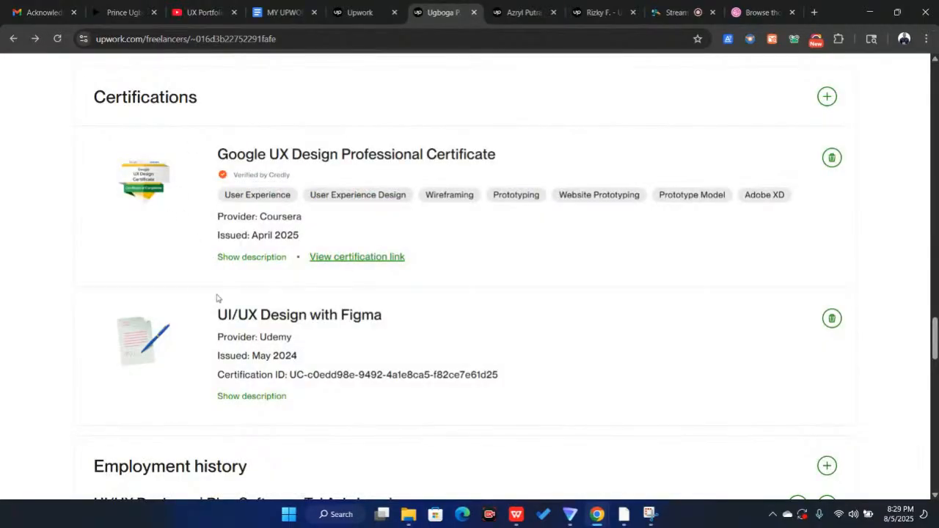
scroll(289, 302, "up", 3)
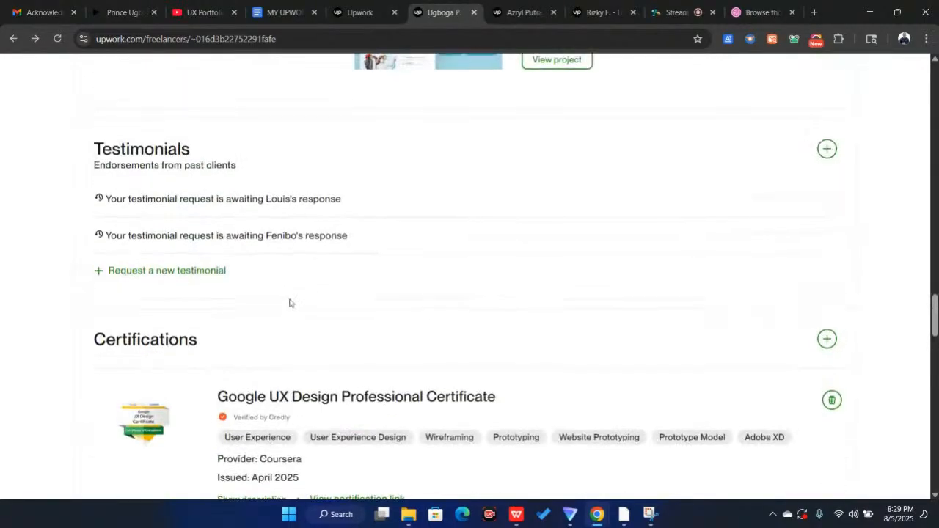
Look over the skills listed in the profile's Edit skills form and close it without changing anything.
scroll(289, 303, "up", 3)
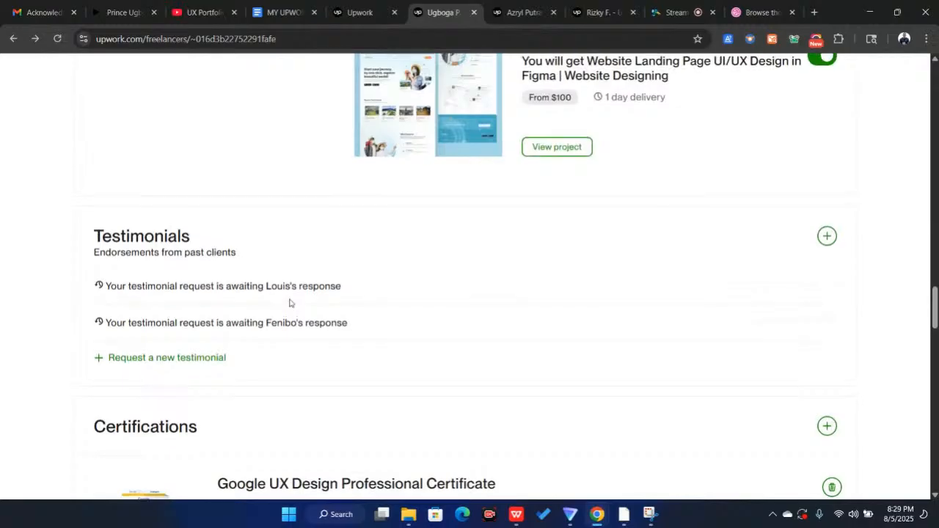
scroll(289, 302, "up", 4)
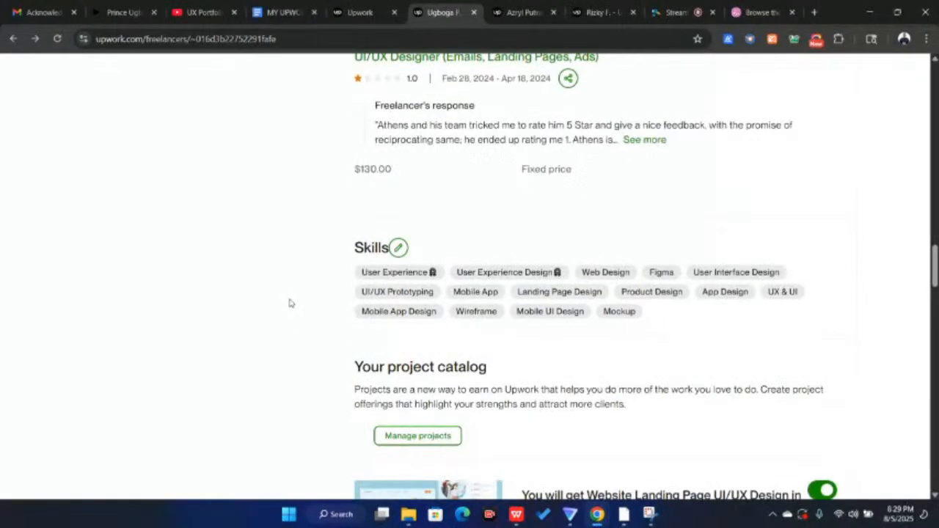
left_click(399, 248)
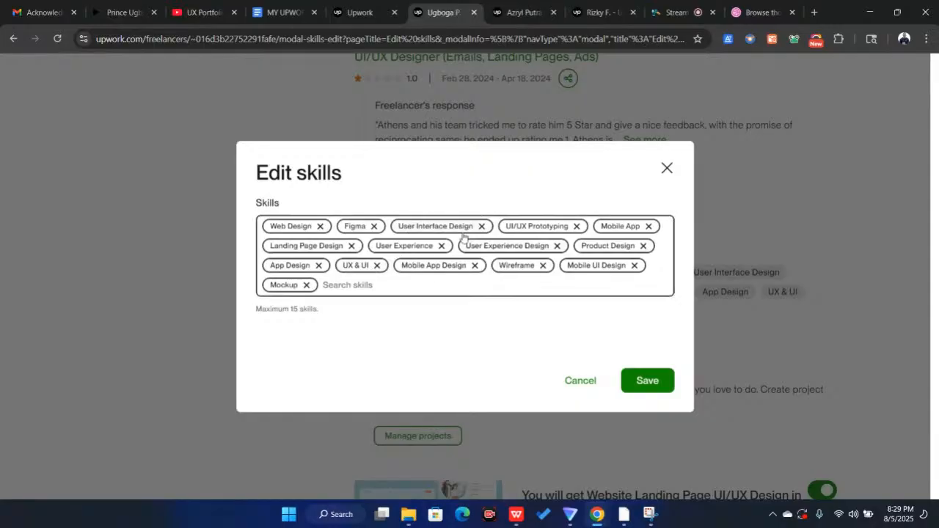
left_click(664, 177)
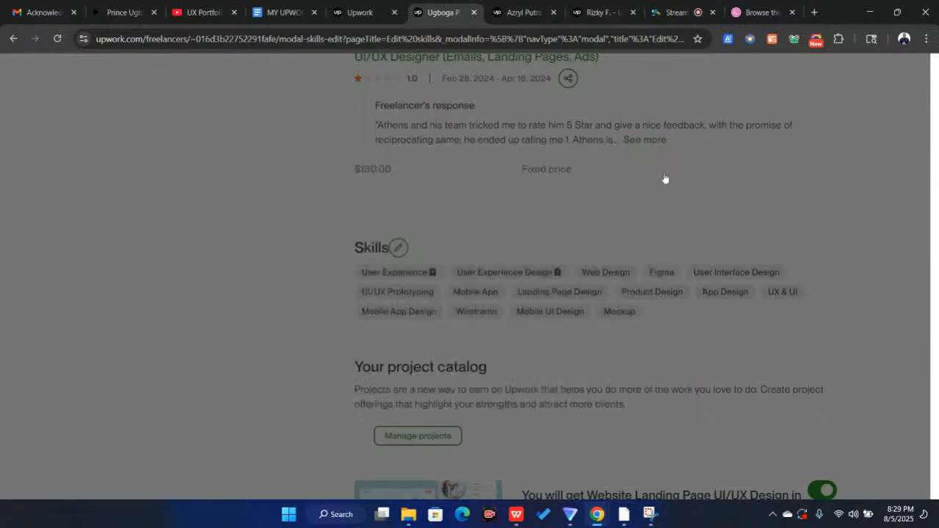
Review the profile's project catalog, testimonials, certifications and each employment history entry down to the Creative Designer role at Tenternet.
scroll(410, 264, "down", 2)
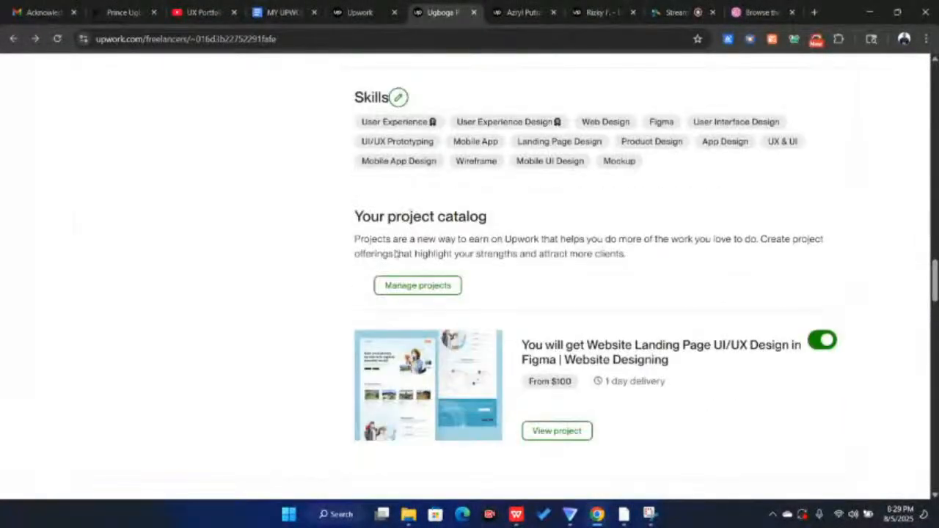
scroll(426, 337, "down", 5)
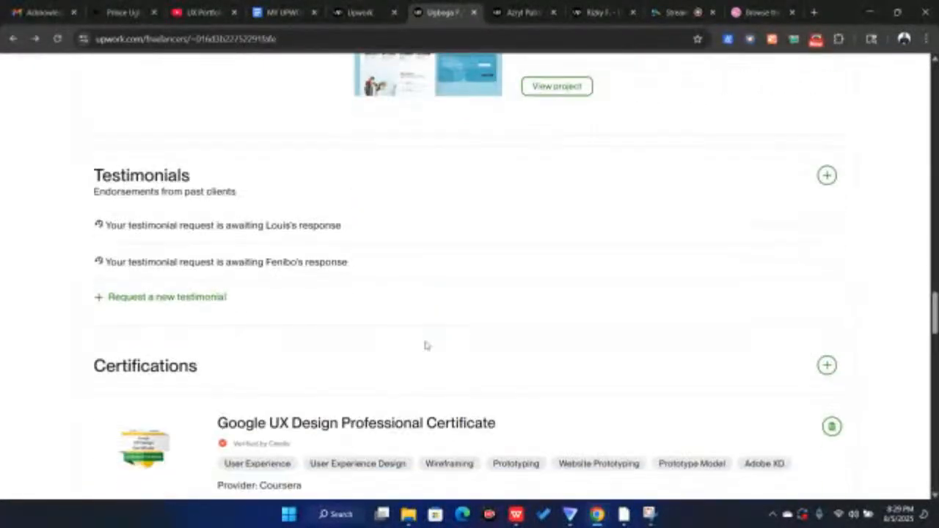
scroll(426, 345, "down", 2)
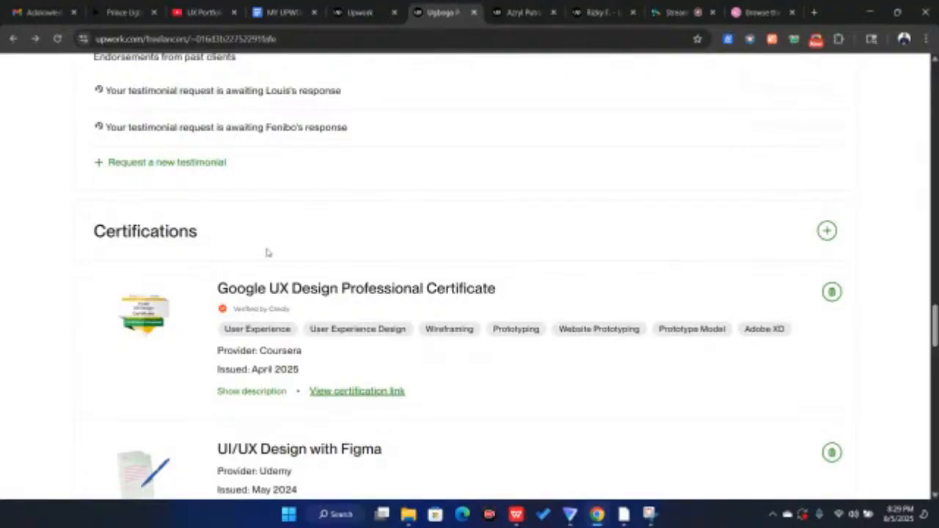
scroll(267, 252, "down", 7)
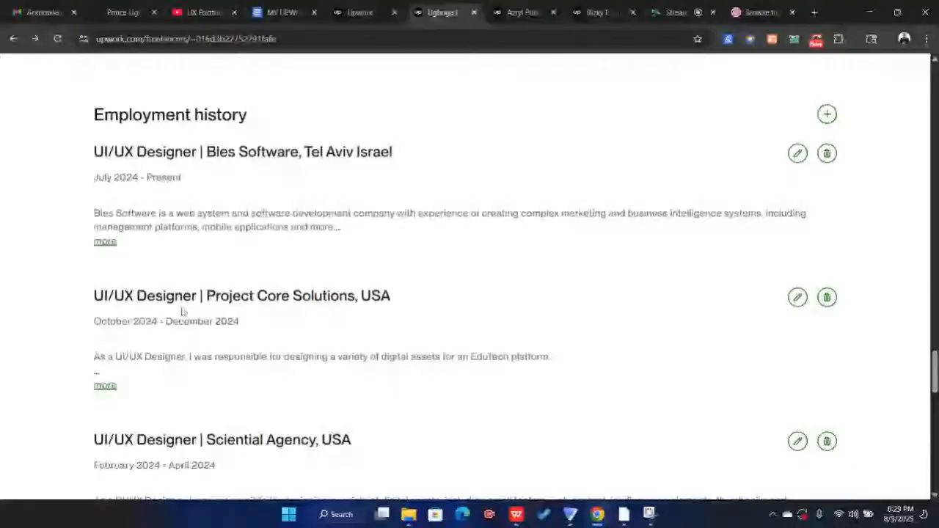
scroll(182, 312, "down", 2)
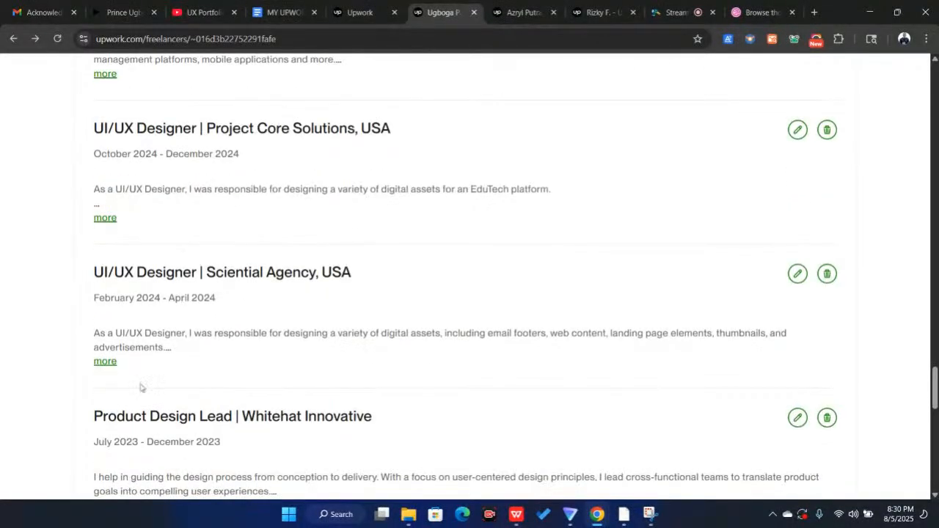
scroll(125, 375, "down", 1)
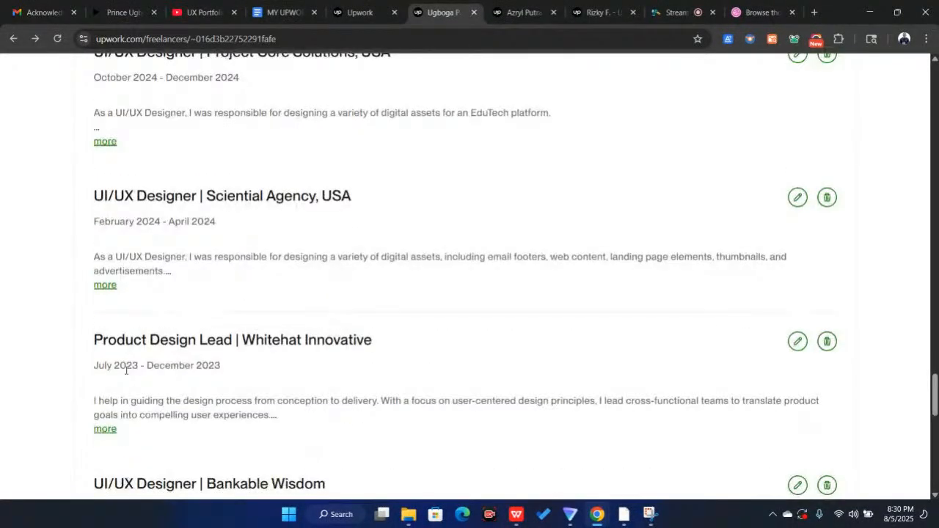
scroll(169, 323, "down", 2)
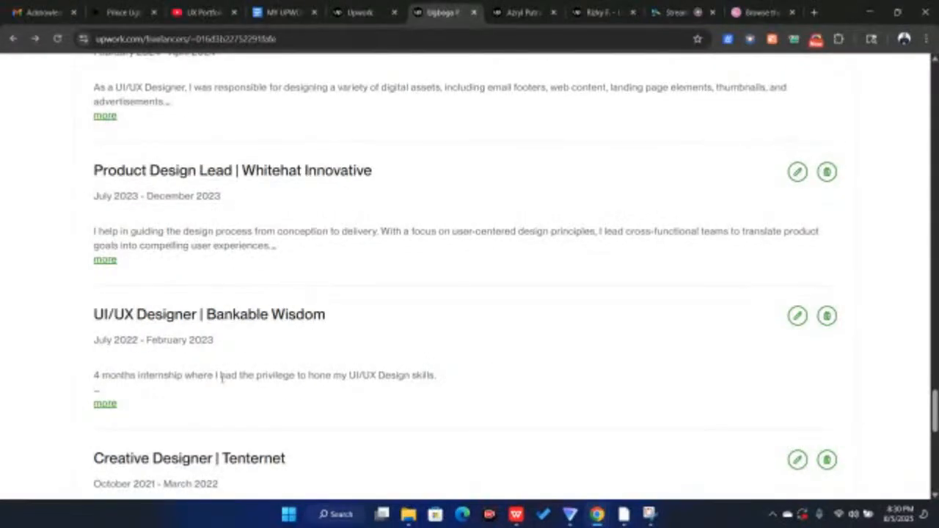
scroll(182, 294, "down", 3)
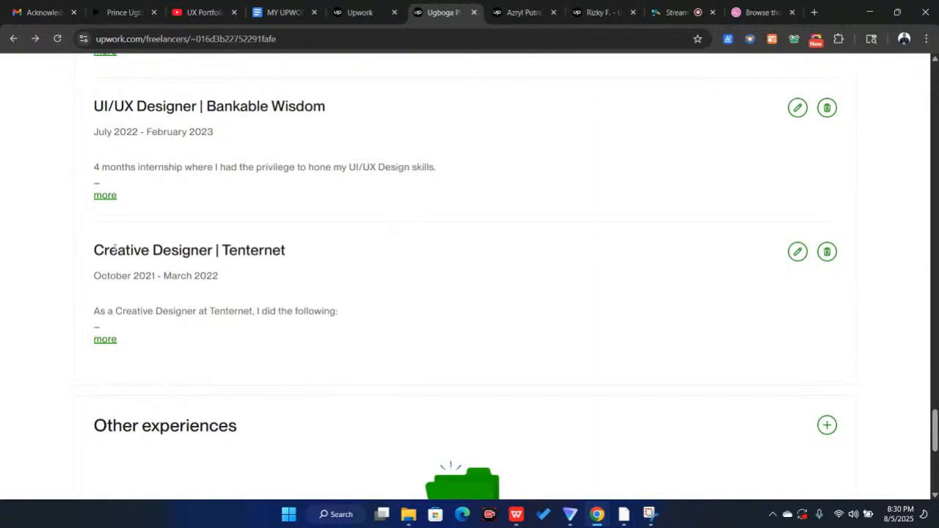
scroll(115, 249, "up", 2)
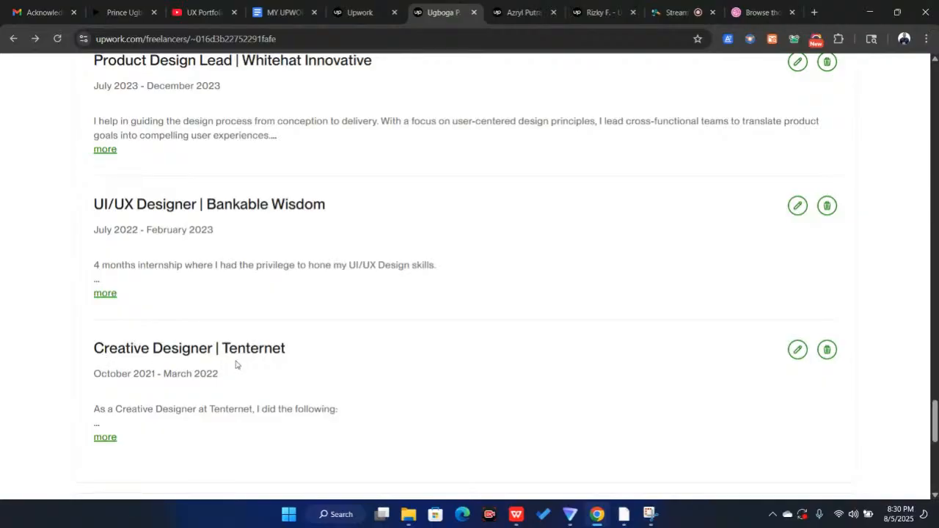
scroll(201, 260, "up", 4)
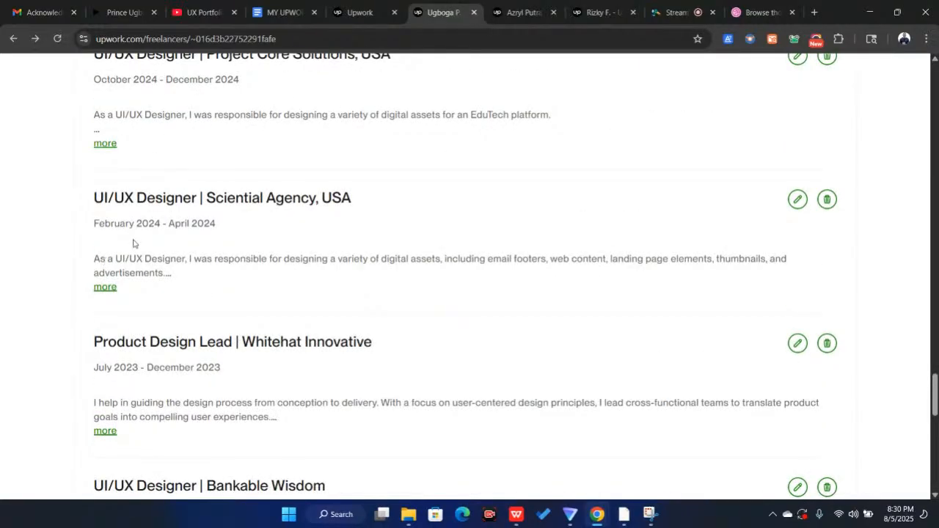
Delete the Medical Dashboard project from the published portfolio.
scroll(133, 243, "up", 8)
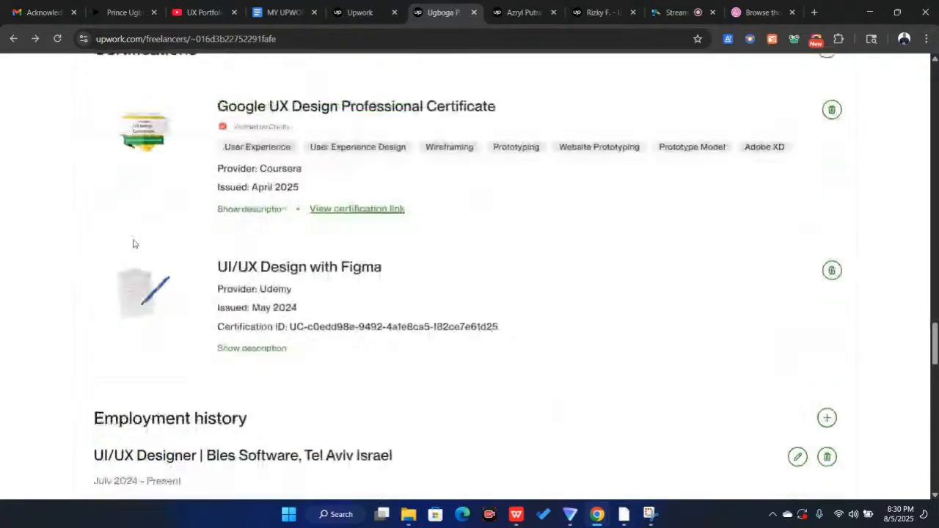
scroll(133, 244, "up", 4)
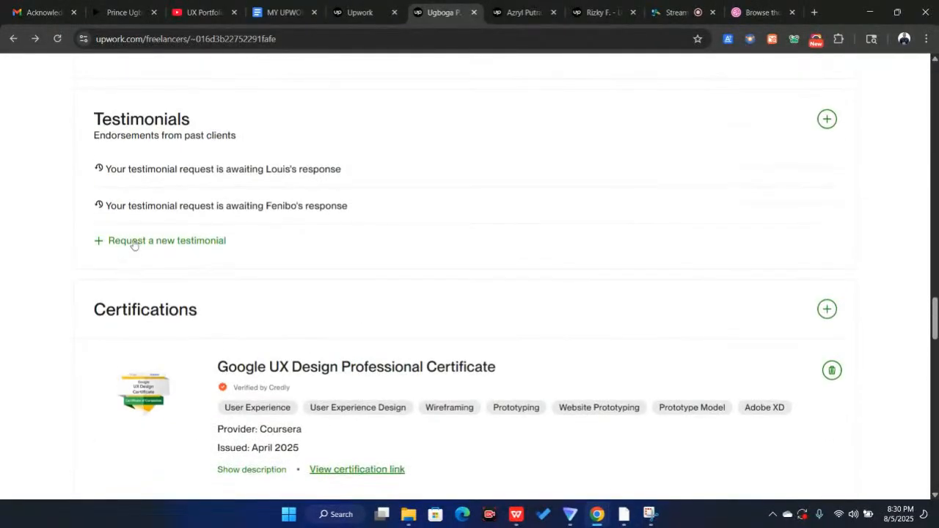
scroll(133, 244, "up", 5)
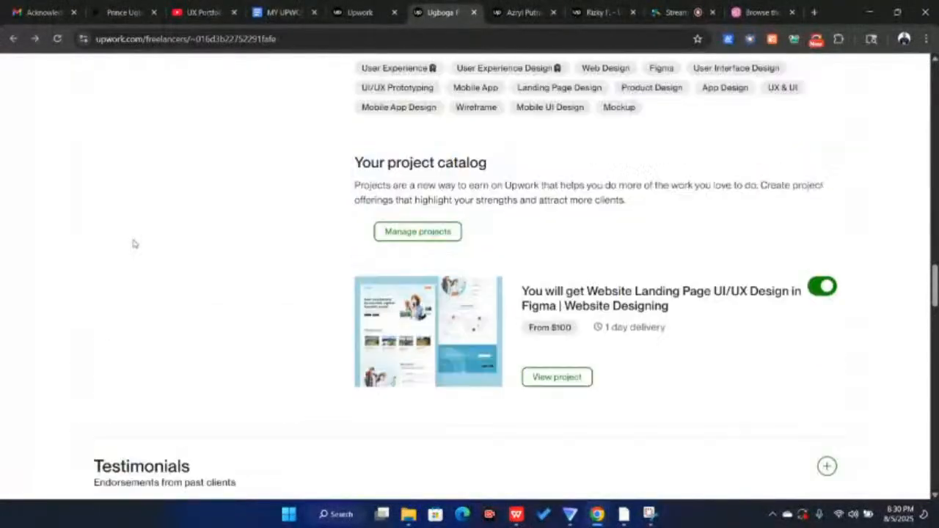
scroll(132, 243, "up", 10)
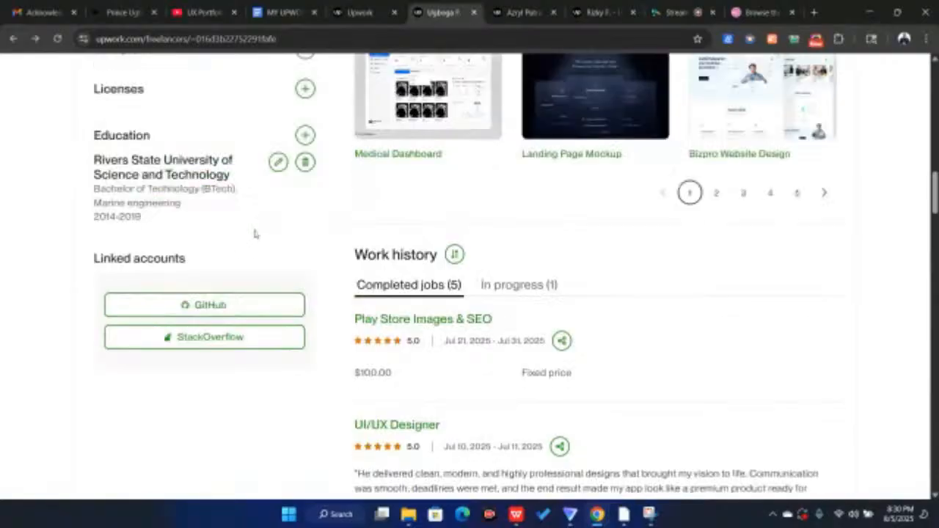
scroll(255, 233, "up", 3)
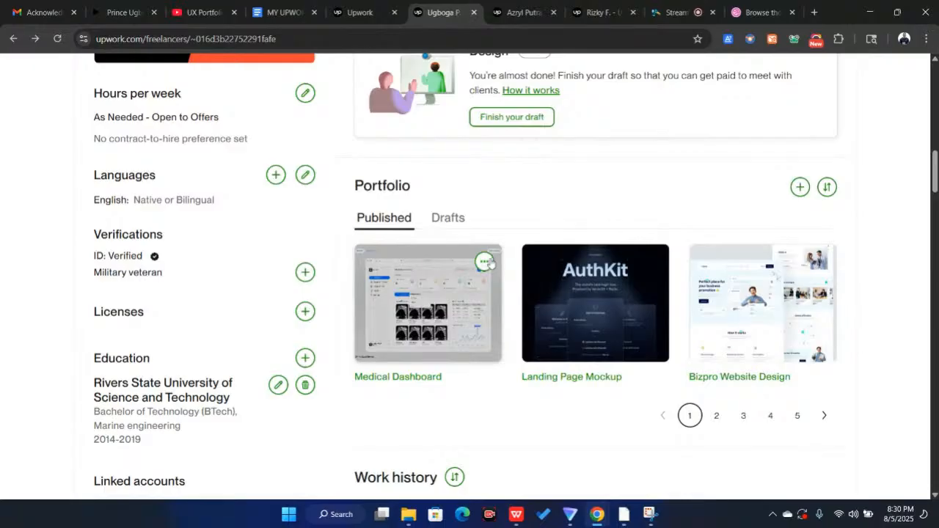
left_click(486, 261)
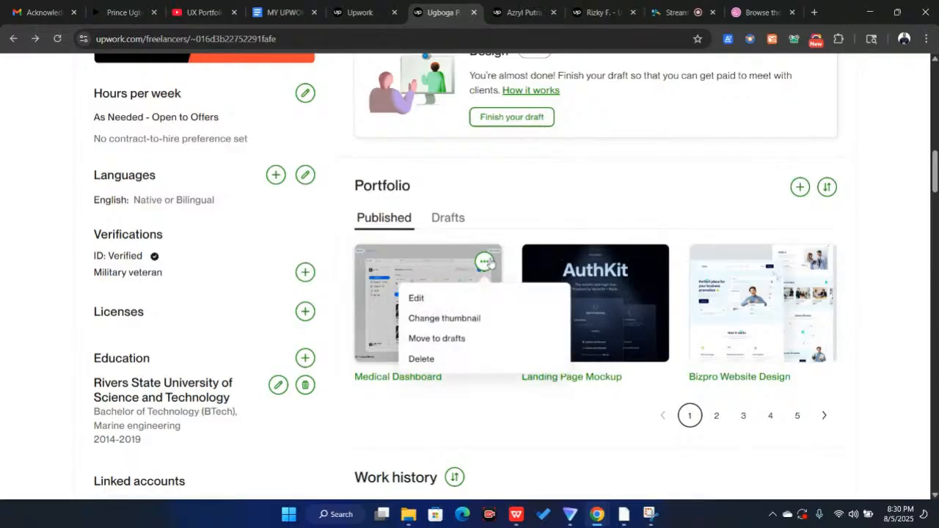
left_click(430, 358)
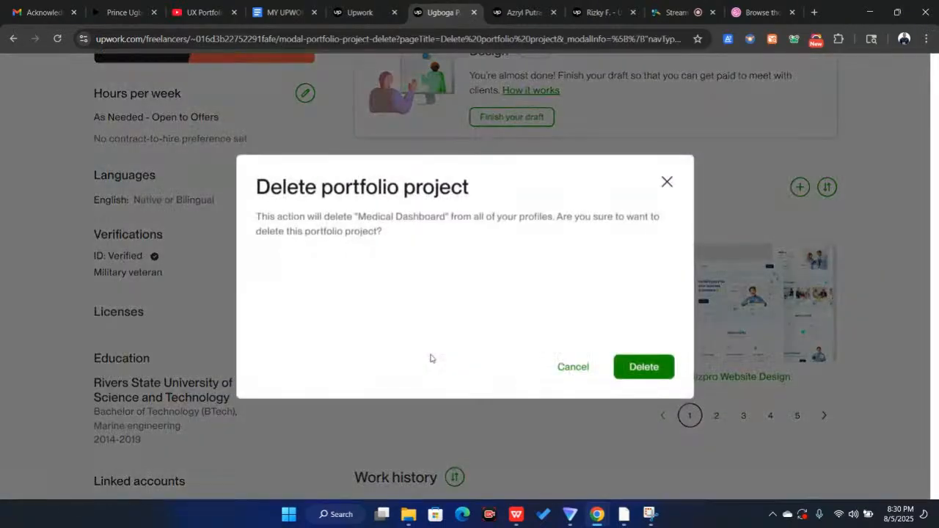
left_click(633, 367)
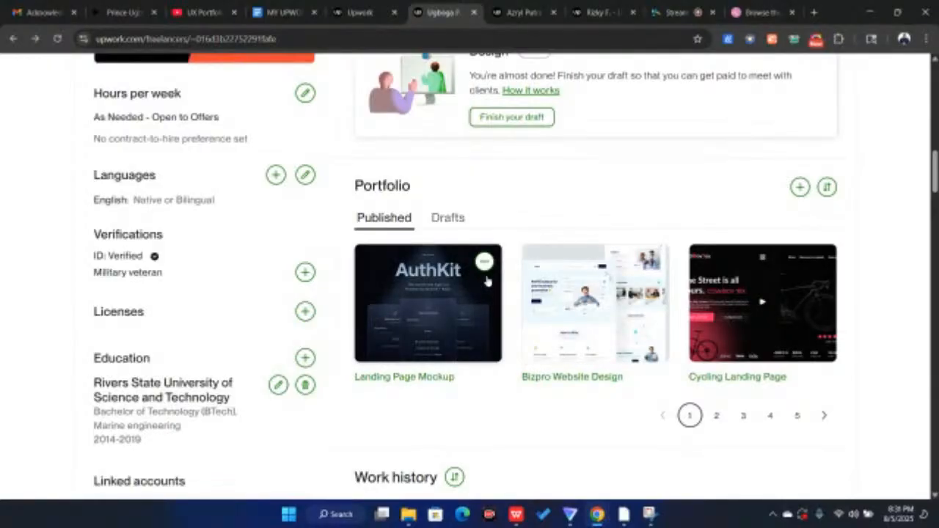
Review the profile's introduction video, hours per week, languages, verifications, licenses, education and linked accounts sections.
scroll(487, 281, "up", 5)
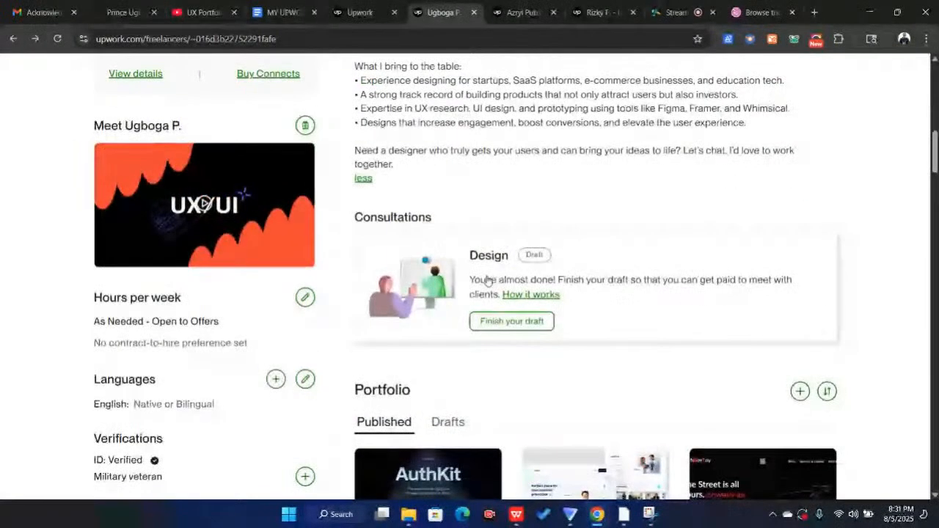
scroll(486, 281, "down", 1)
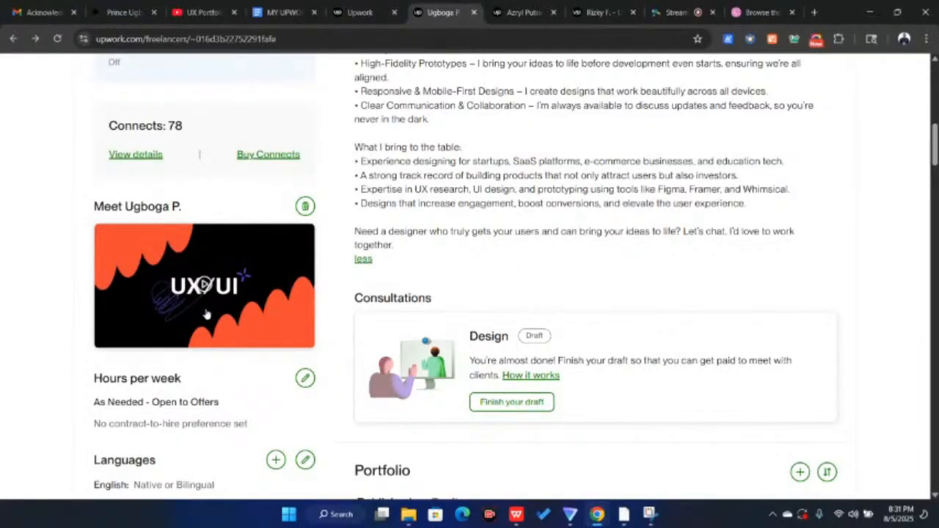
scroll(205, 257, "down", 3)
scroll(126, 332, "down", 4)
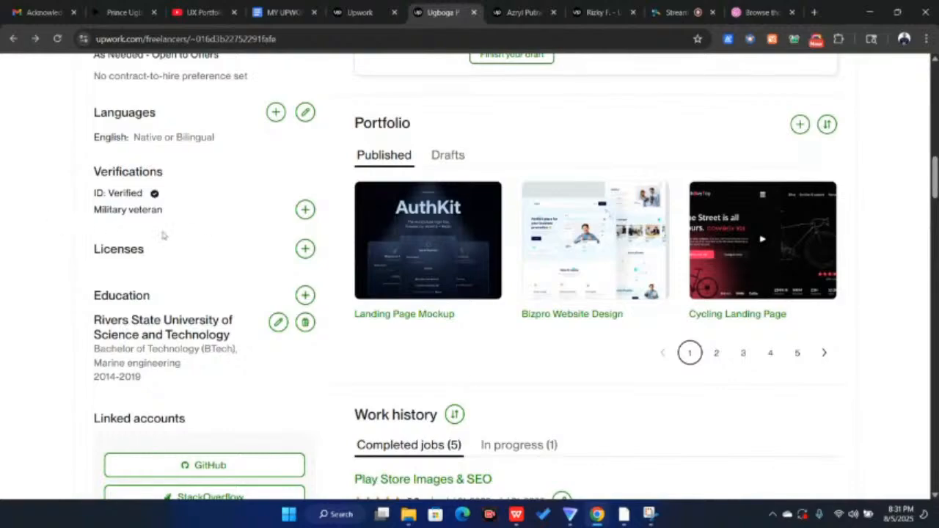
scroll(147, 292, "down", 2)
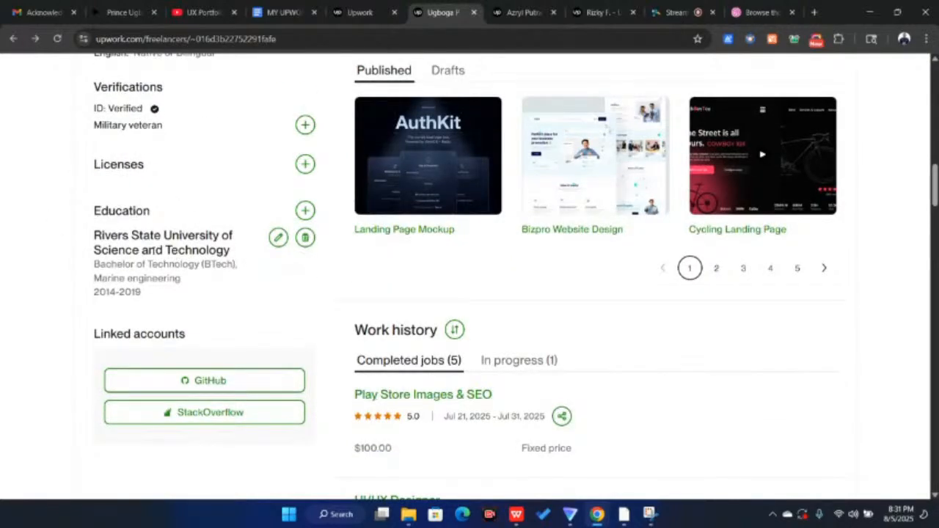
scroll(152, 250, "down", 1)
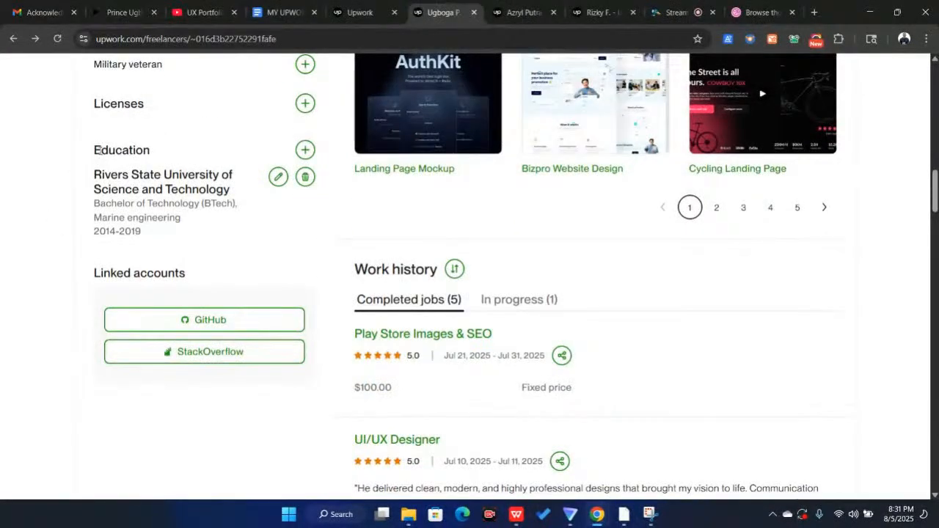
scroll(100, 151, "up", 5)
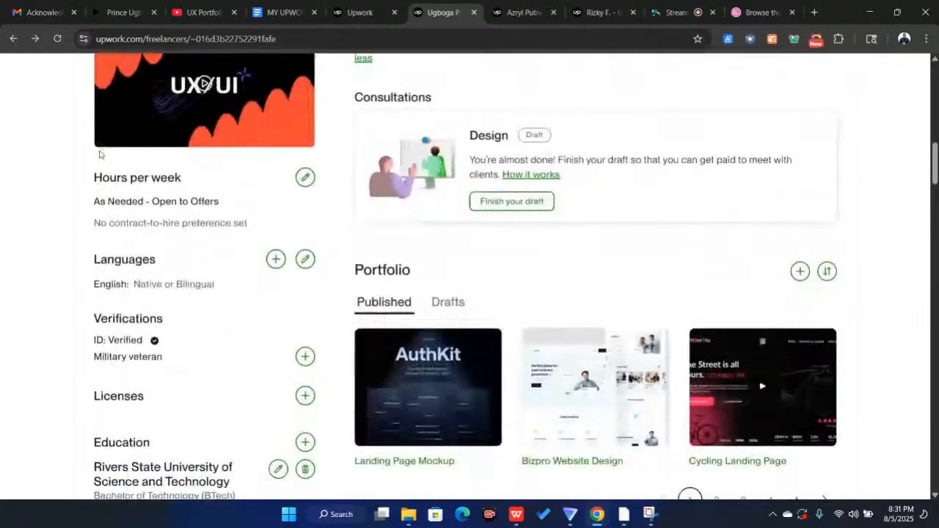
scroll(100, 152, "down", 2)
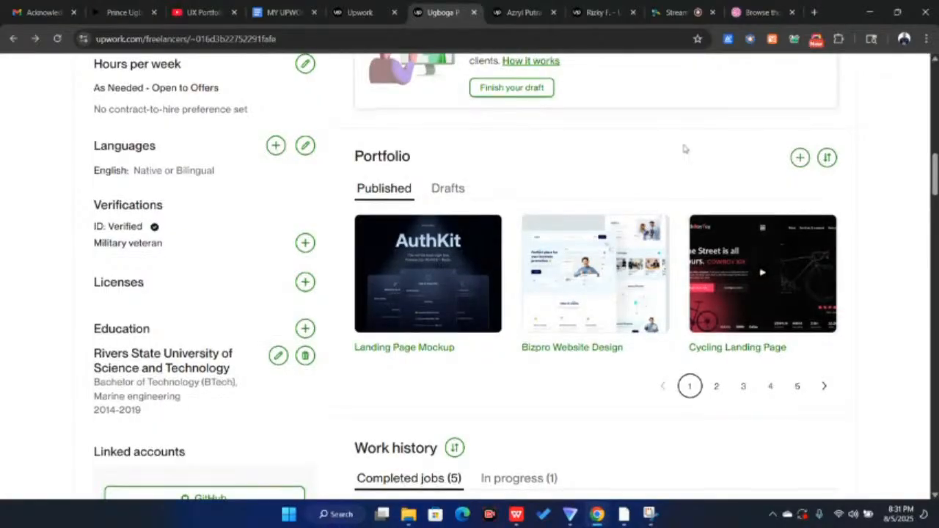
scroll(684, 148, "up", 6)
scroll(684, 148, "up", 2)
Switch to the StreamYard studio and change the live stream to the picture-in-picture layout.
left_click(672, 12)
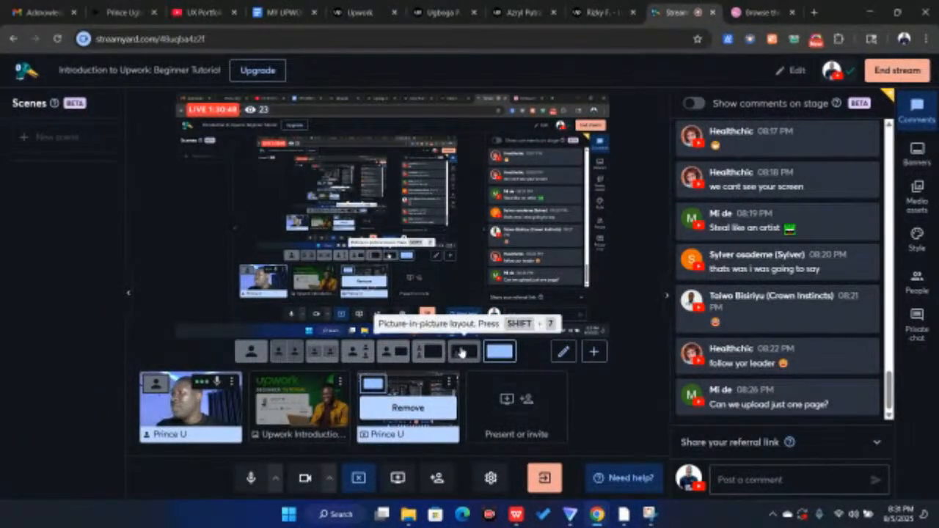
left_click(461, 352)
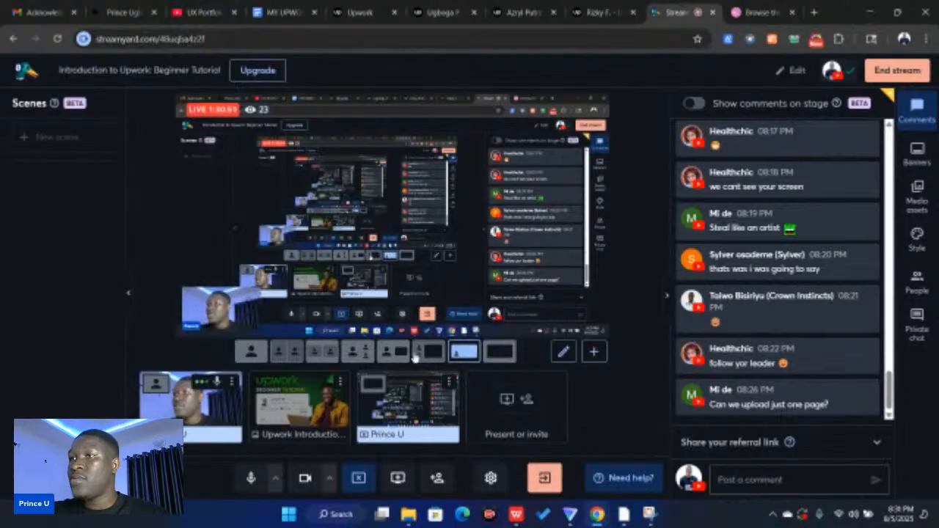